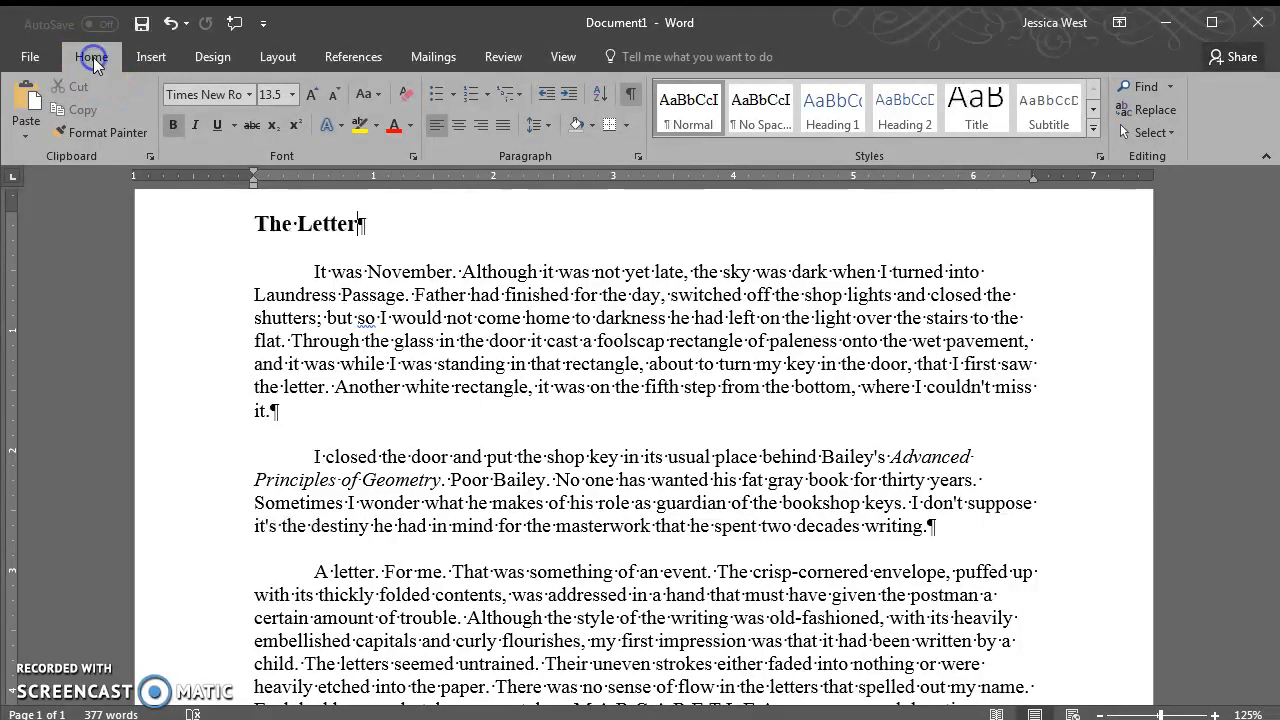
# Add blank paragraphs after the first paragraph, then delete them again
pyautogui.click(629, 94)
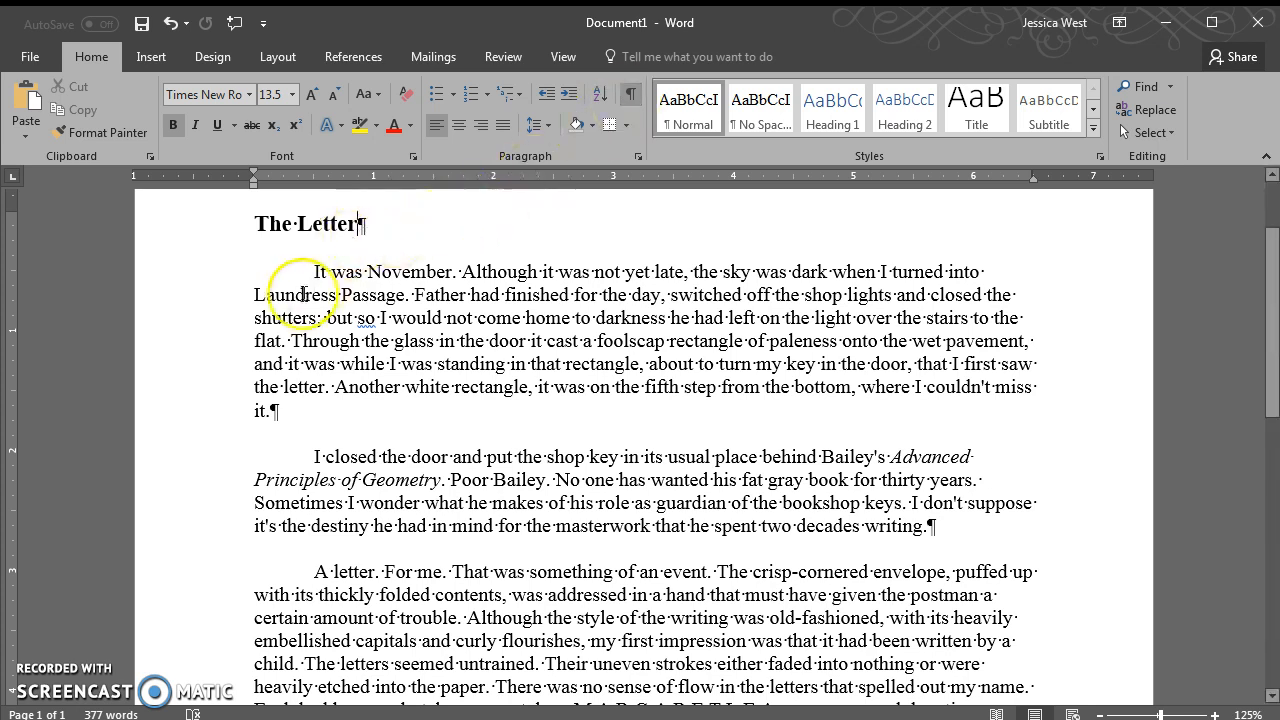
pyautogui.moveTo(358, 228); pyautogui.dragTo(378, 230)
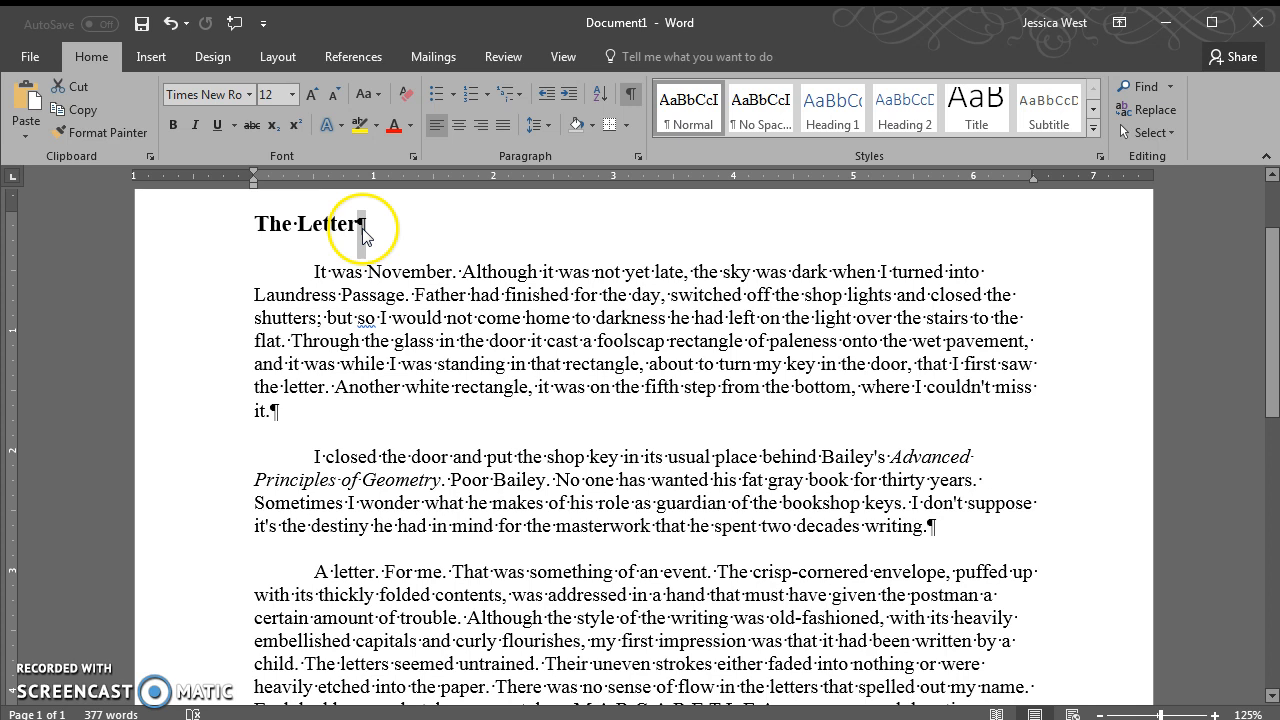
pyautogui.click(273, 412)
pyautogui.press('Return')
pyautogui.press('Return')
pyautogui.press('Return')
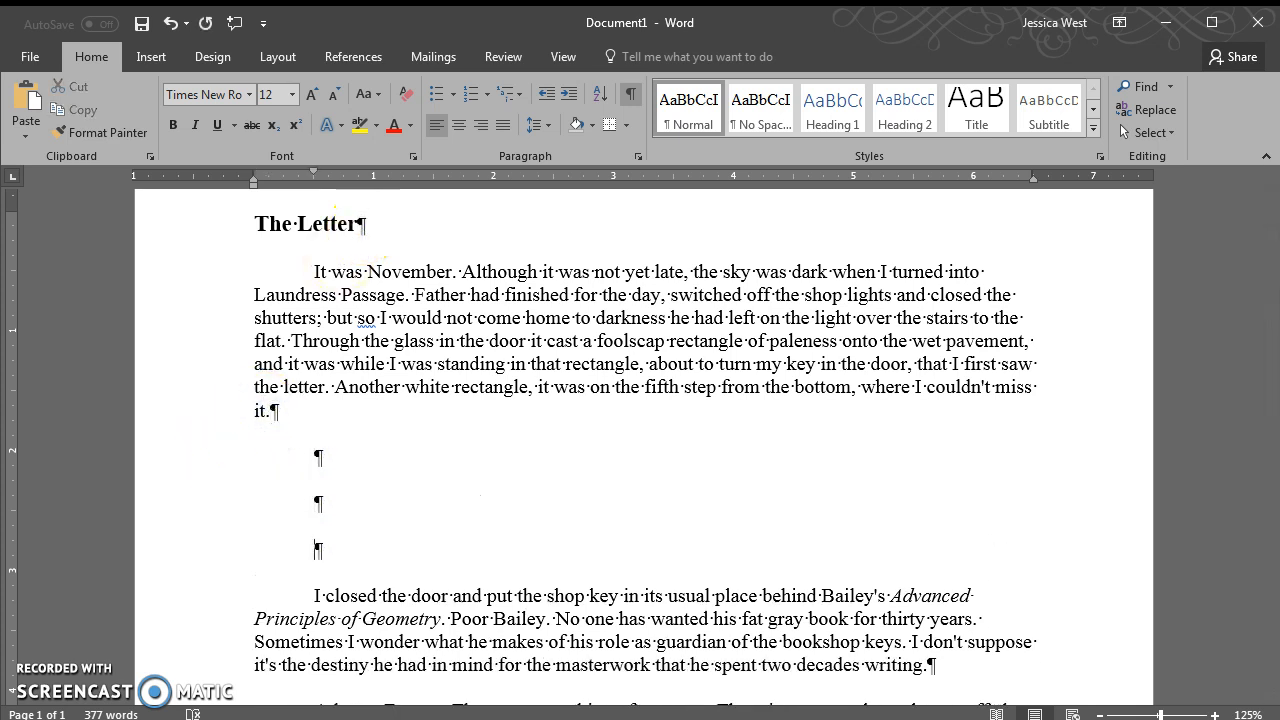
pyautogui.press('BackSpace')
pyautogui.press('BackSpace')
pyautogui.press('BackSpace')
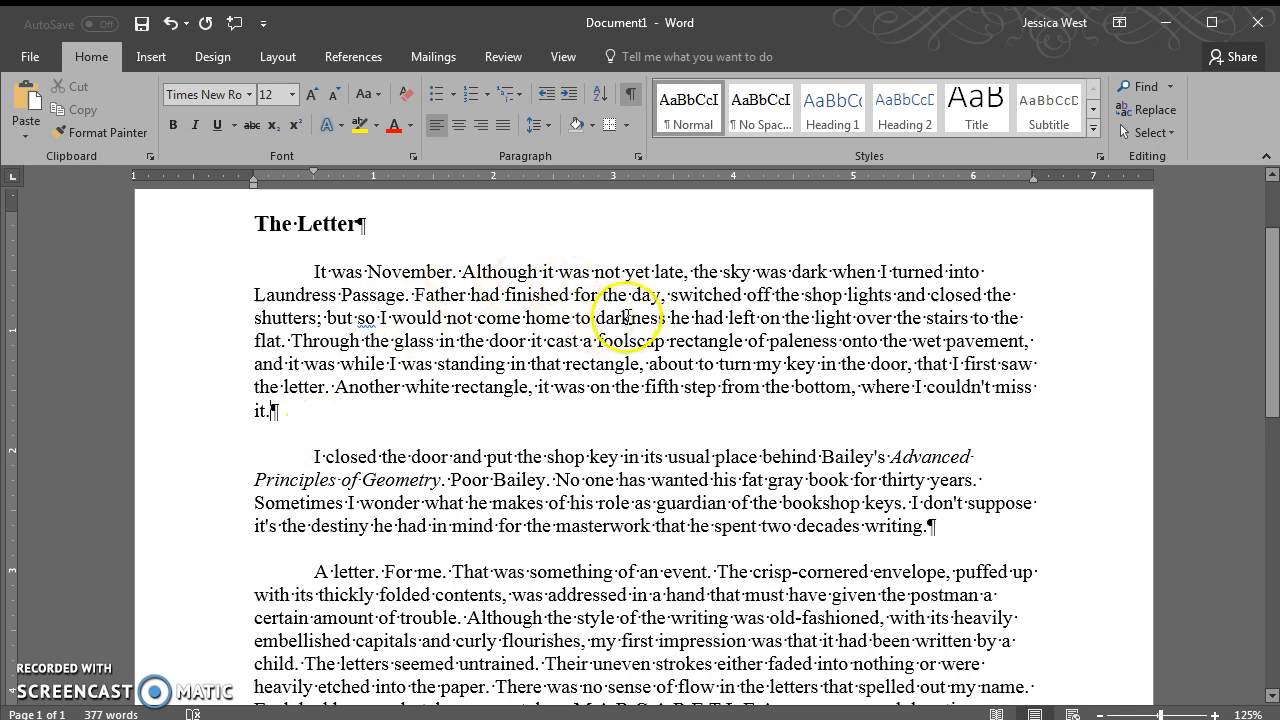
# Select the two spaces after 'November.' and hide the formatting marks
pyautogui.click(453, 270)
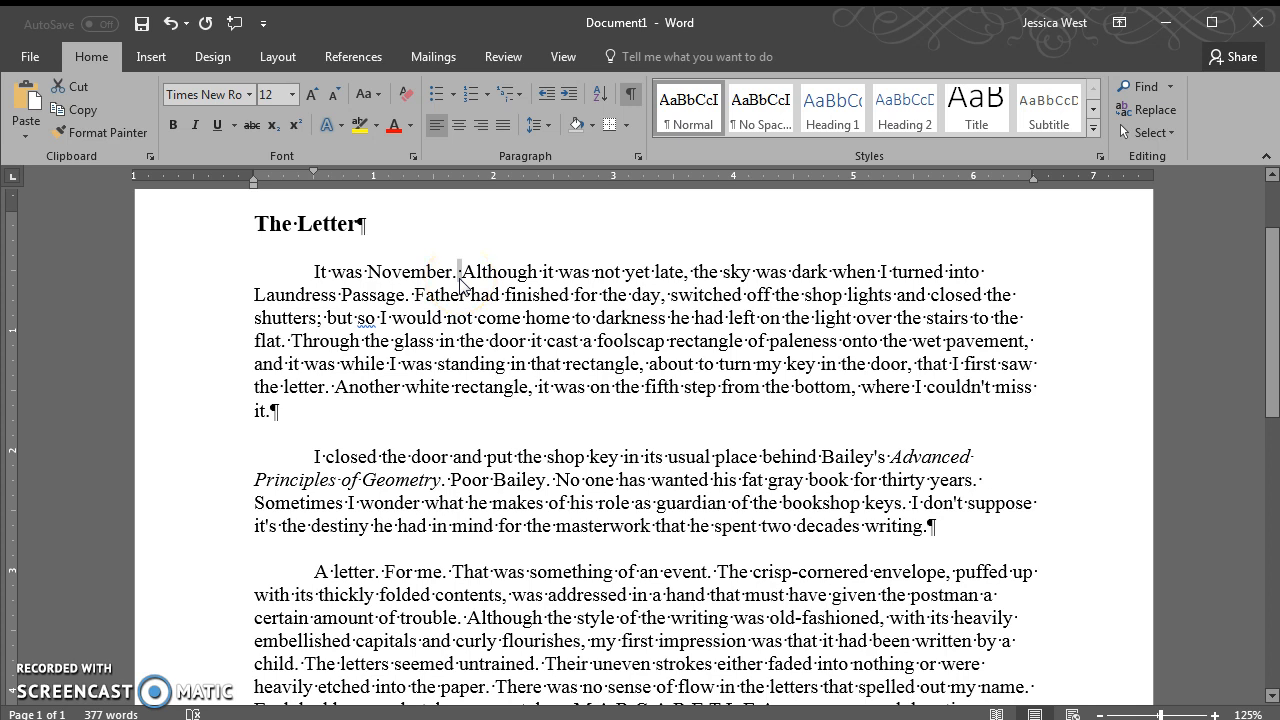
pyautogui.click(463, 270)
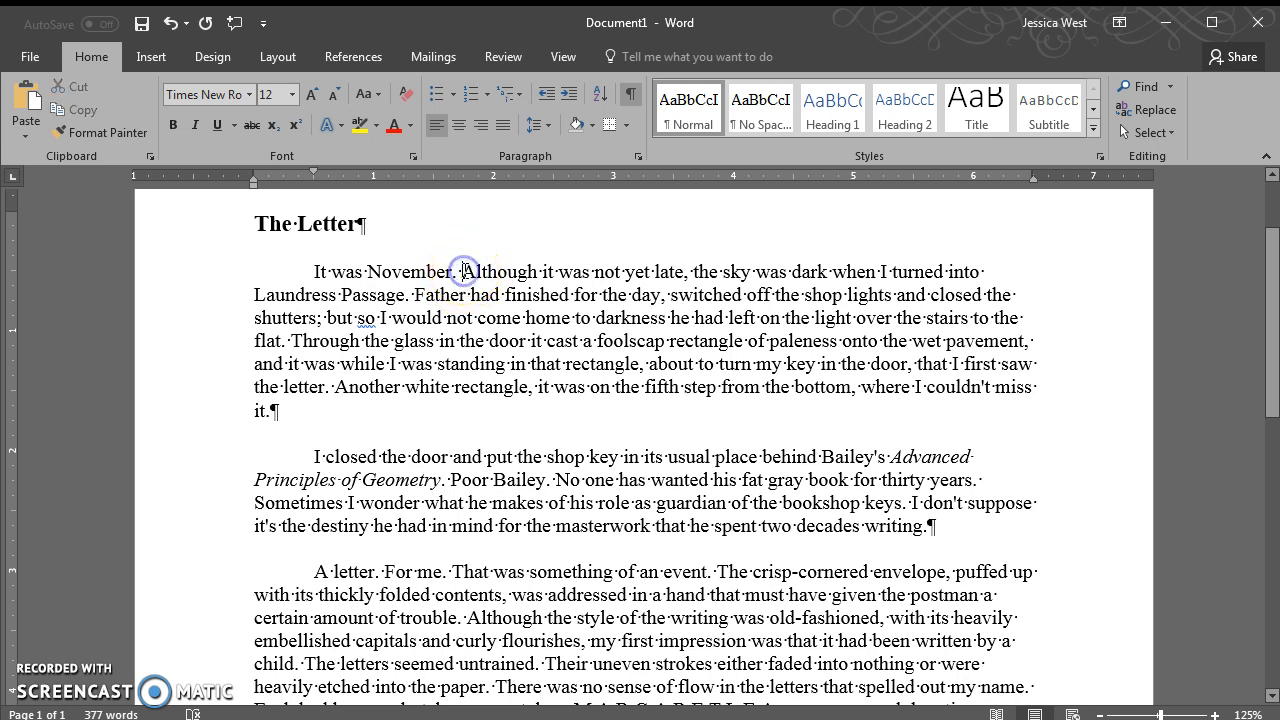
pyautogui.click(466, 274)
pyautogui.moveTo(466, 274); pyautogui.dragTo(458, 274)
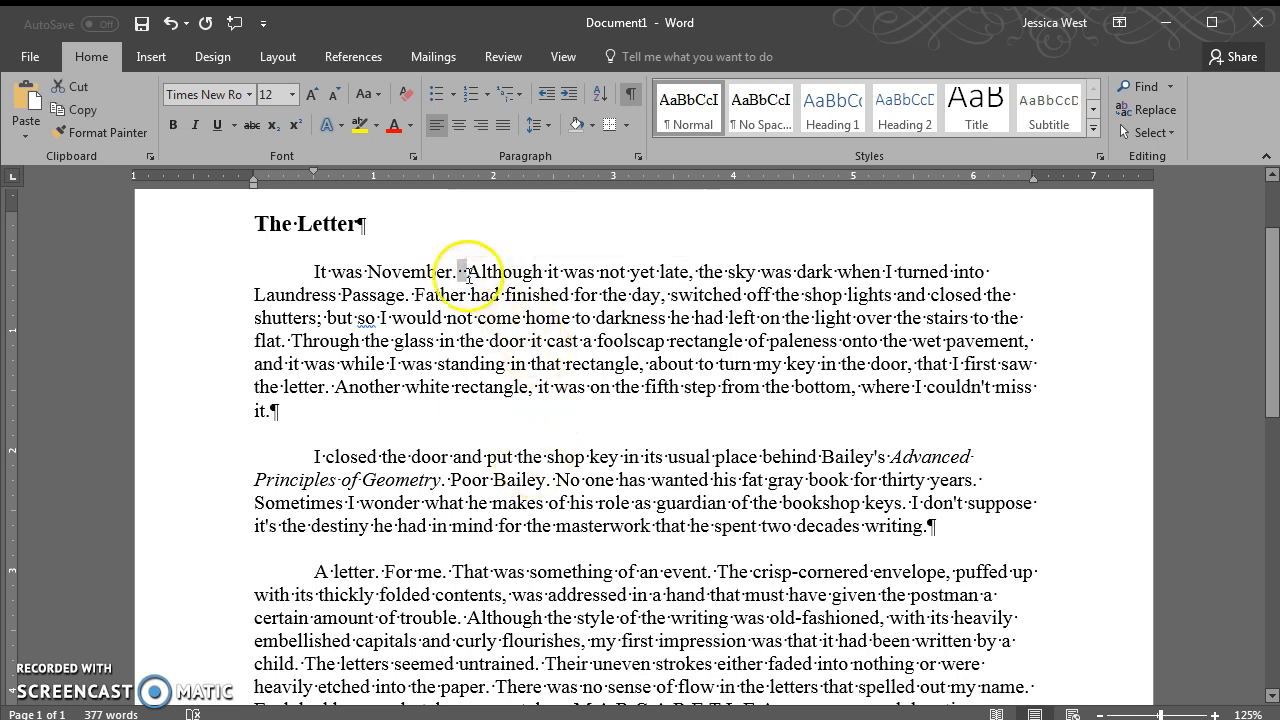
pyautogui.click(631, 97)
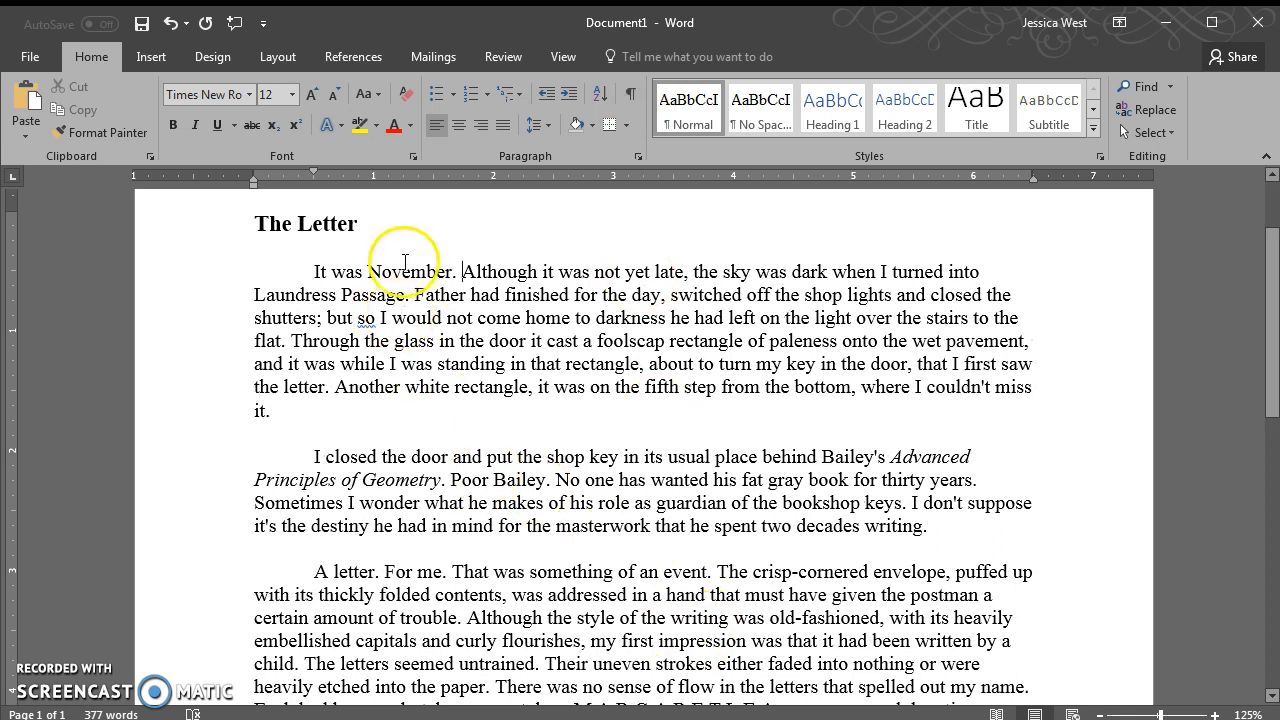
# Remove the first-line indents from the first, 'I closed', 'A letter' and 'It gave me' paragraphs
pyautogui.click(315, 271)
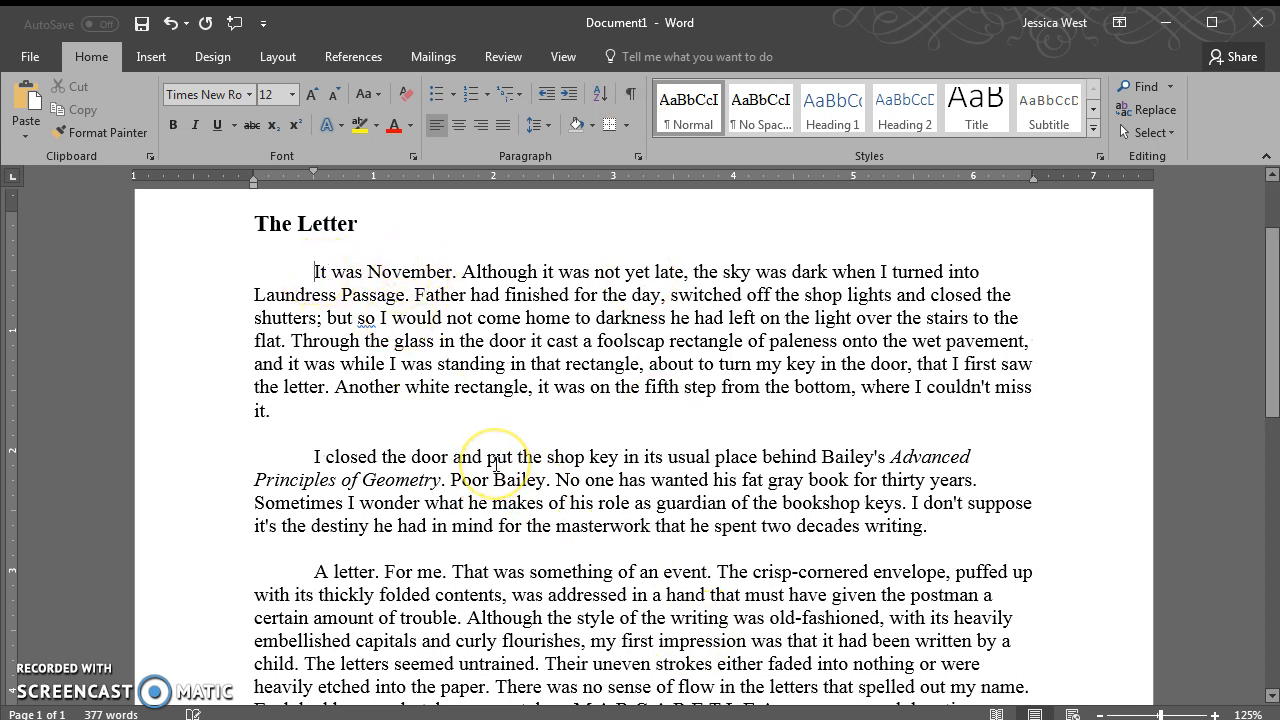
pyautogui.press('BackSpace')
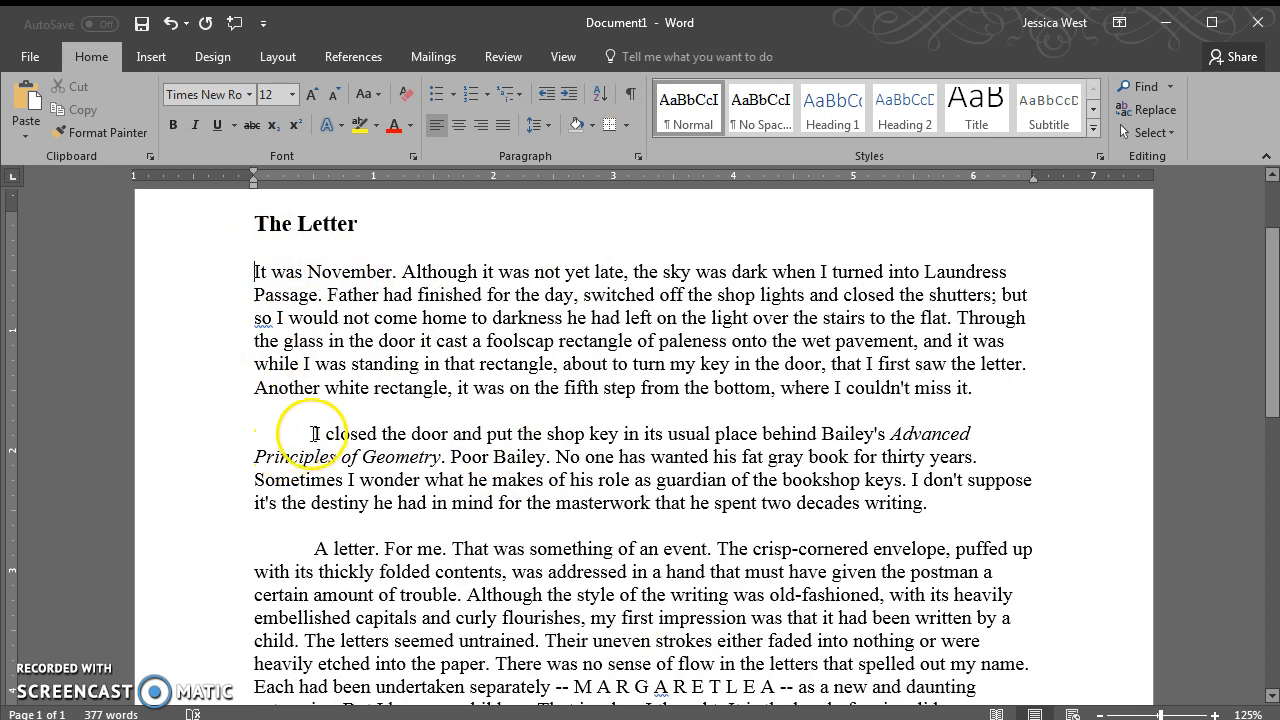
pyautogui.click(313, 434)
pyautogui.press('BackSpace')
pyautogui.click(315, 546)
pyautogui.press('BackSpace')
pyautogui.scroll(-3, 435, 553)
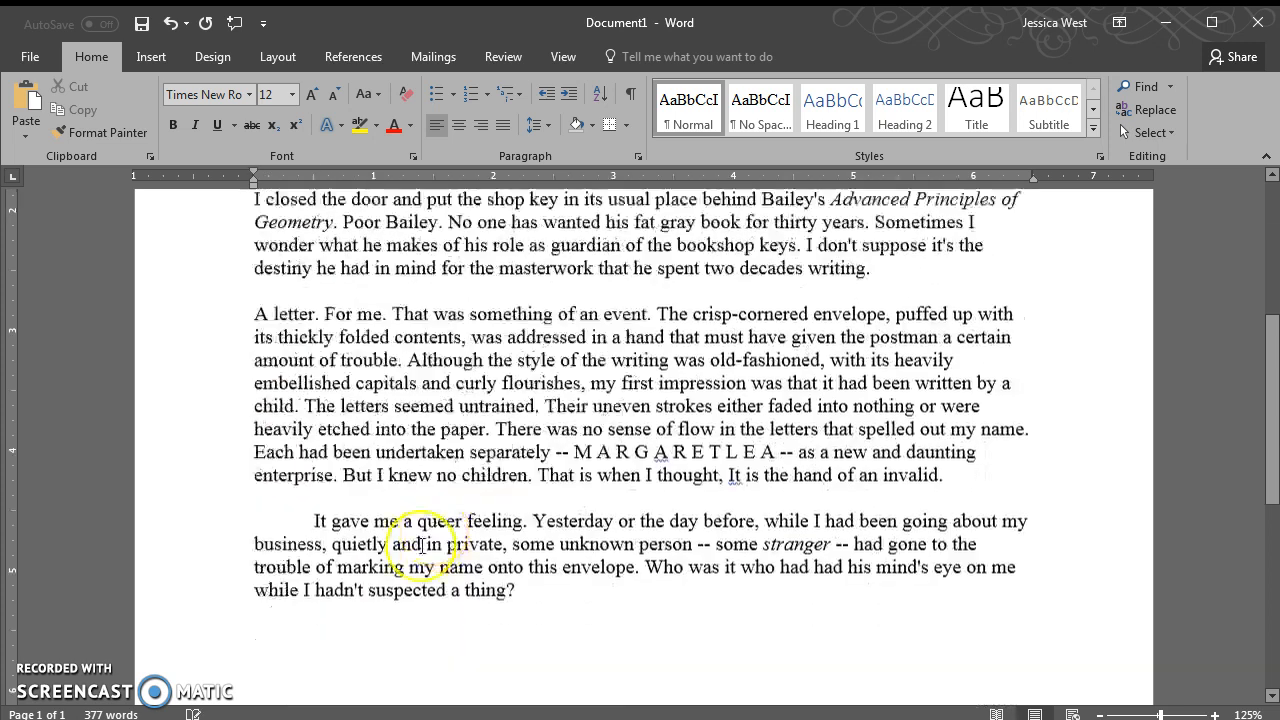
pyautogui.click(315, 517)
pyautogui.press('BackSpace')
# Test a tab indent on the first paragraph, then remove it again
pyautogui.scroll(3, 428, 520)
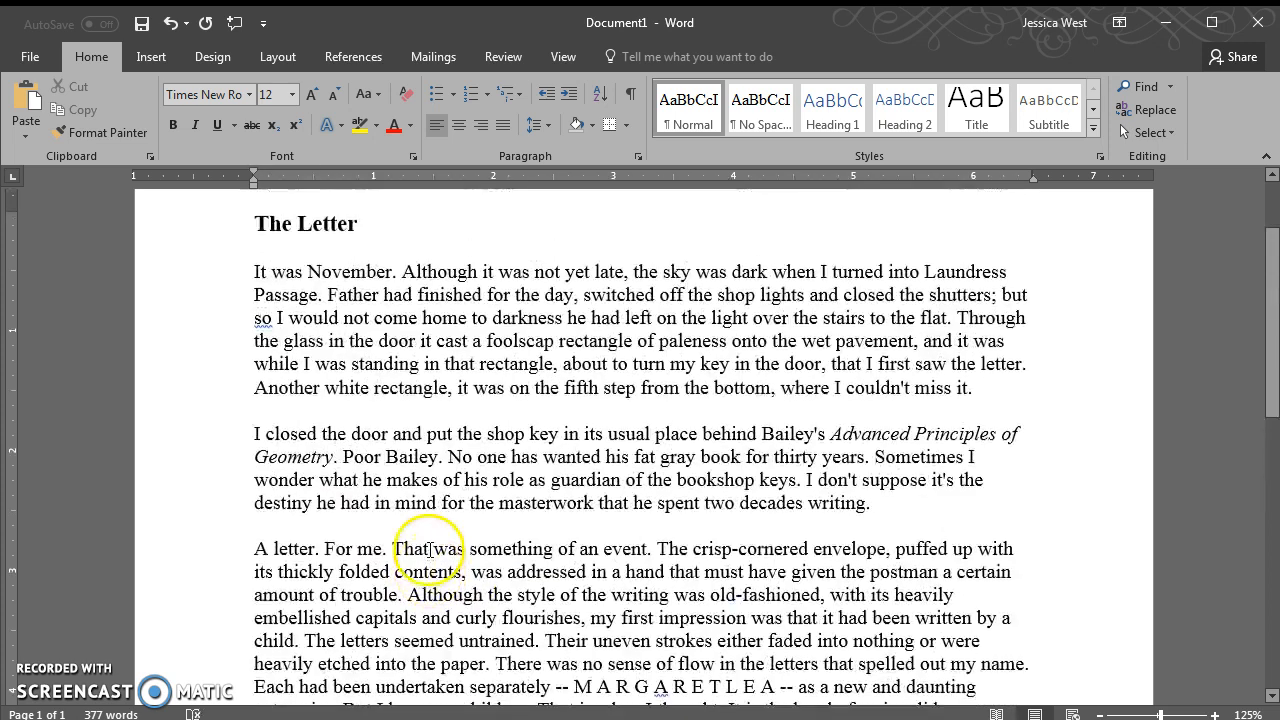
pyautogui.scroll(1, 430, 549)
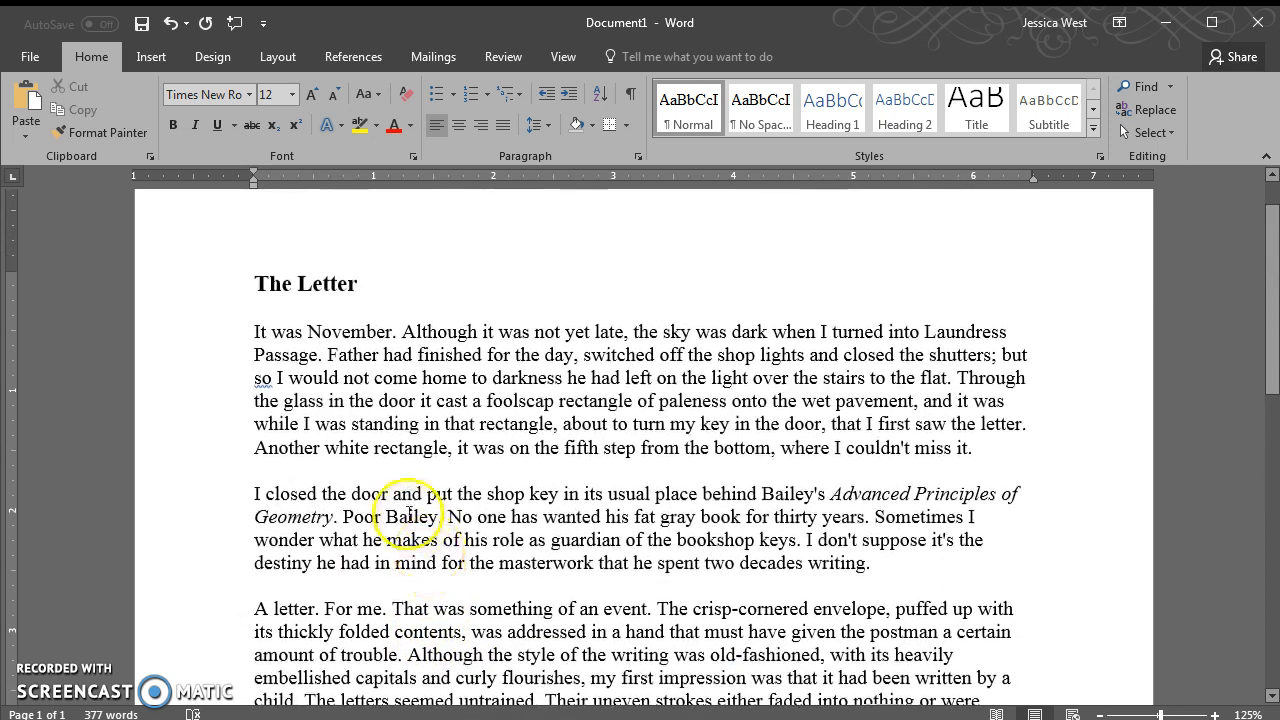
pyautogui.click(254, 331)
pyautogui.press('Tab')
pyautogui.press('BackSpace')
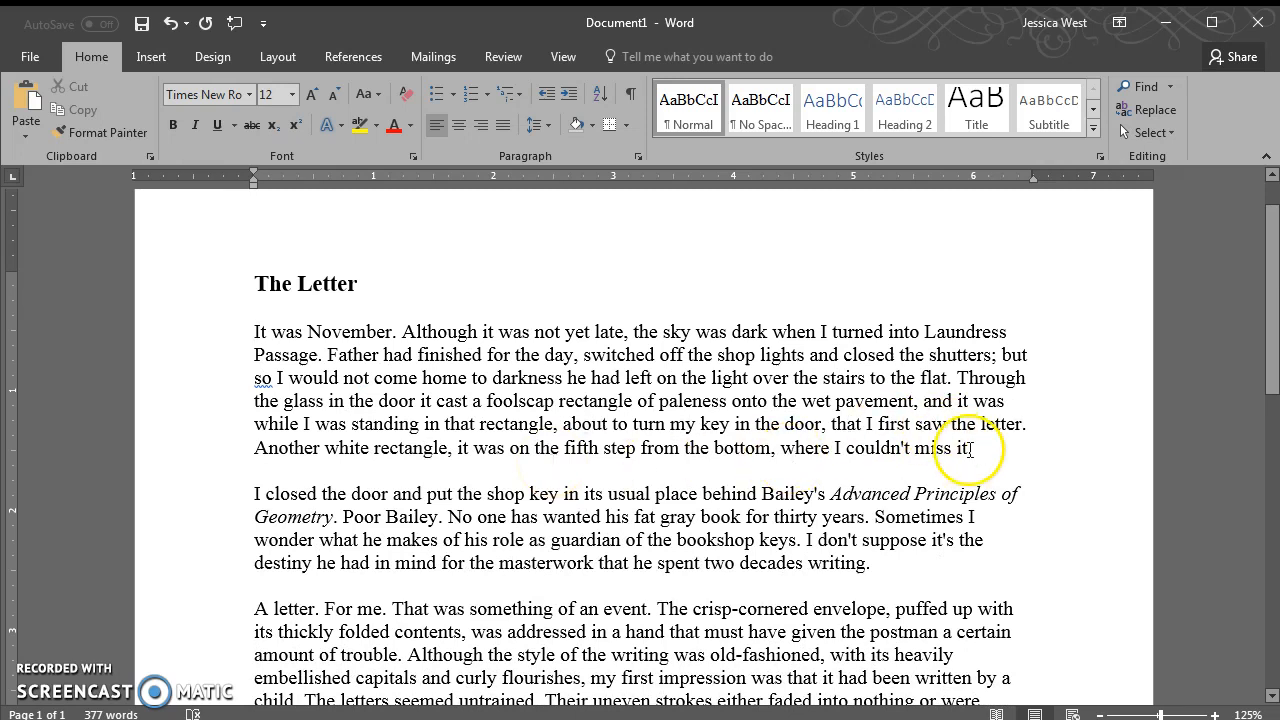
# Select the body text from 'It was November' to 'thing?' and apply the Normal style
pyautogui.scroll(-2, 1008, 526)
pyautogui.scroll(2, 294, 314)
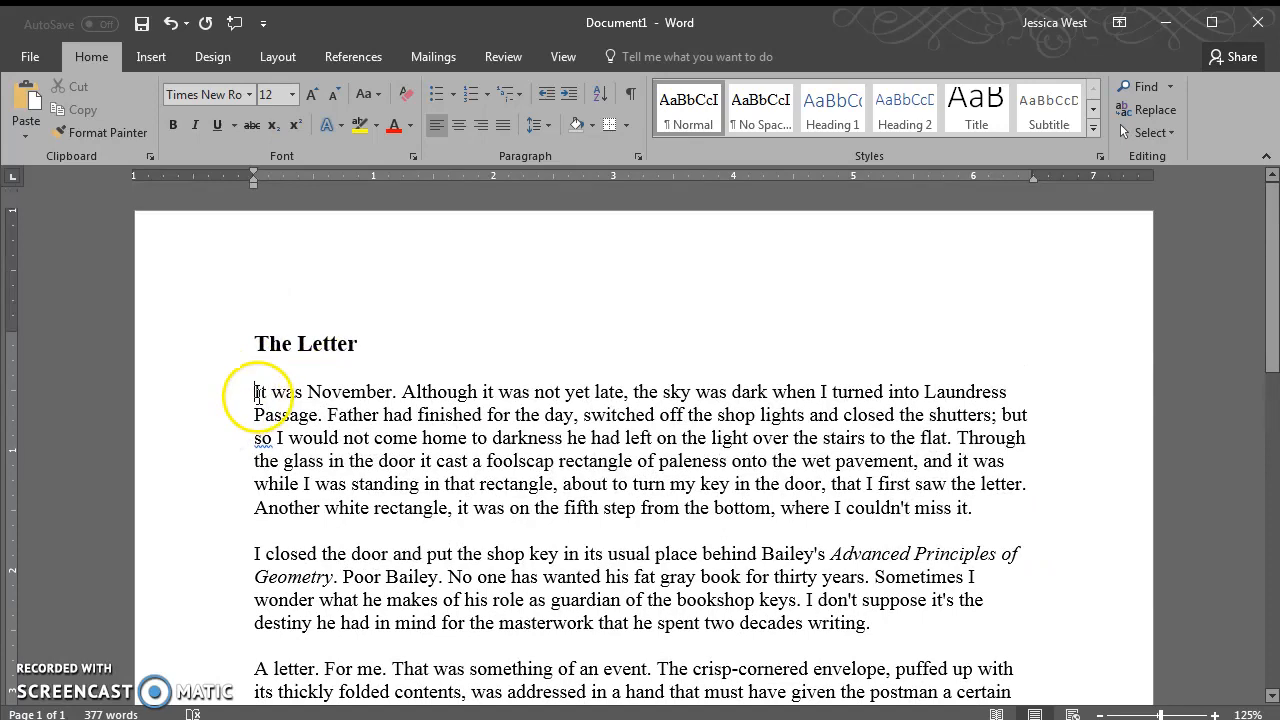
pyautogui.scroll(-5, 634, 492)
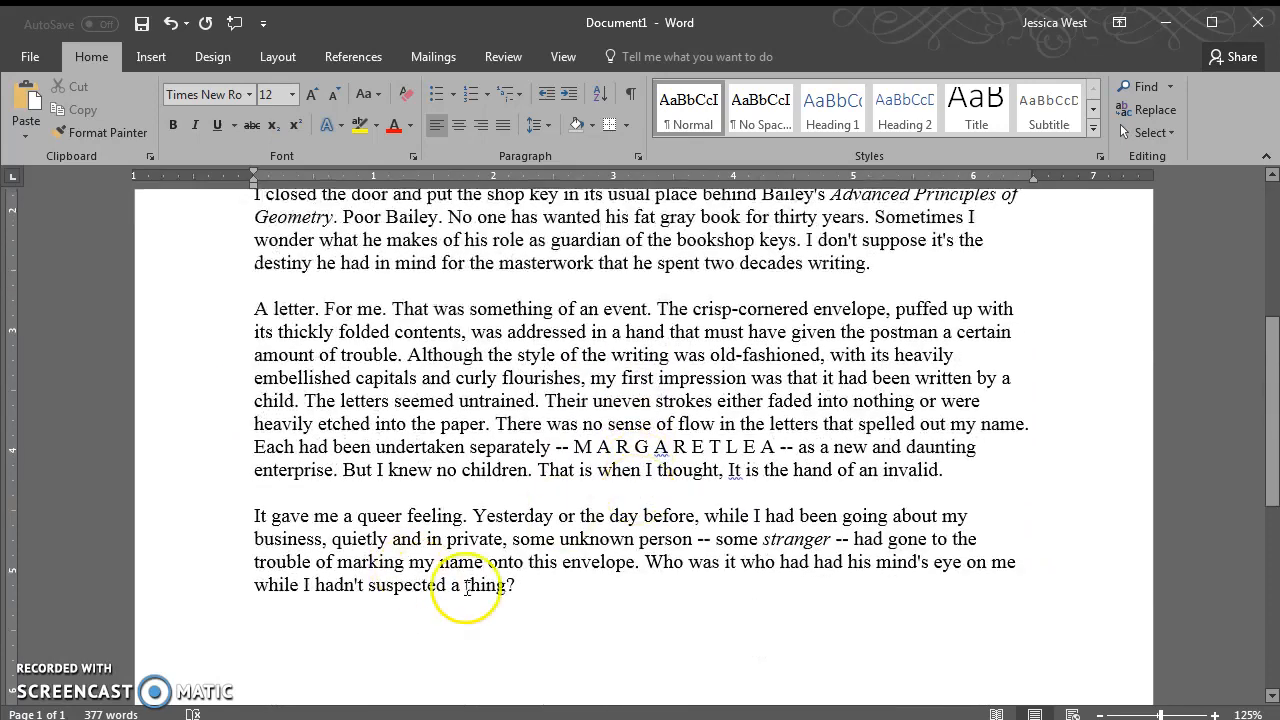
pyautogui.keyDown('shift'); pyautogui.click(525, 587); pyautogui.keyUp('shift')
pyautogui.scroll(6, 600, 588)
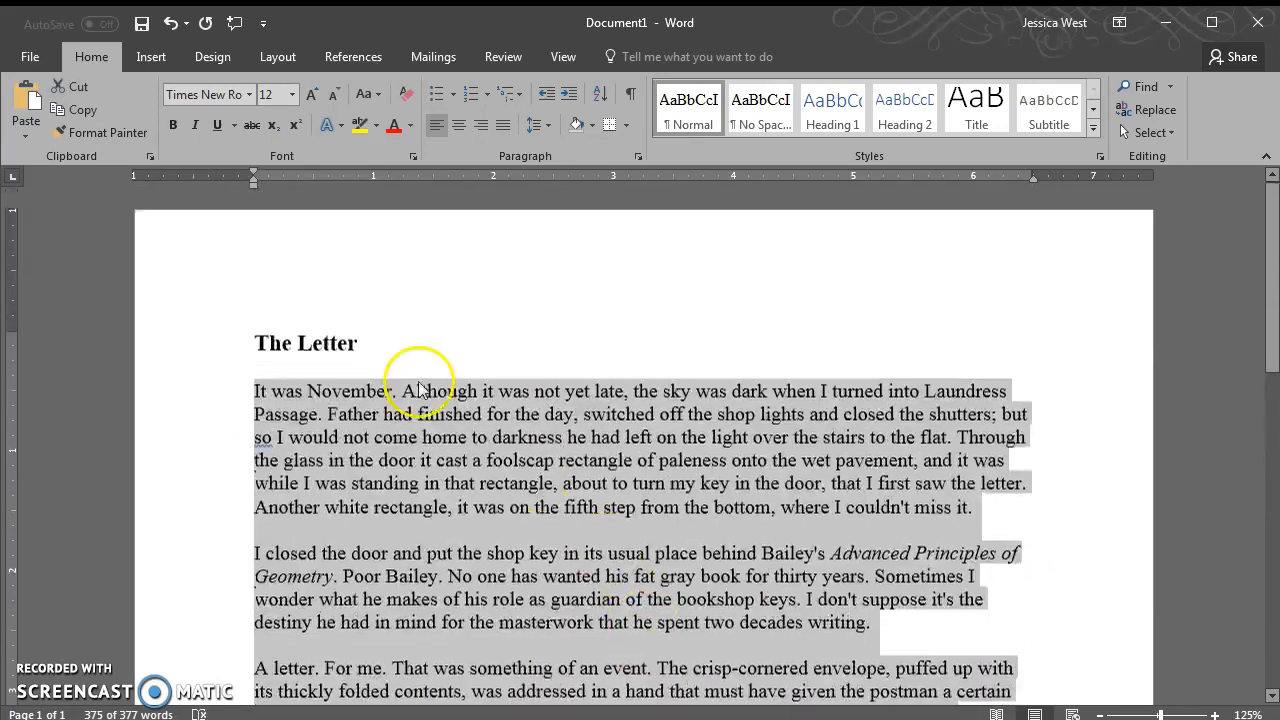
pyautogui.click(284, 392)
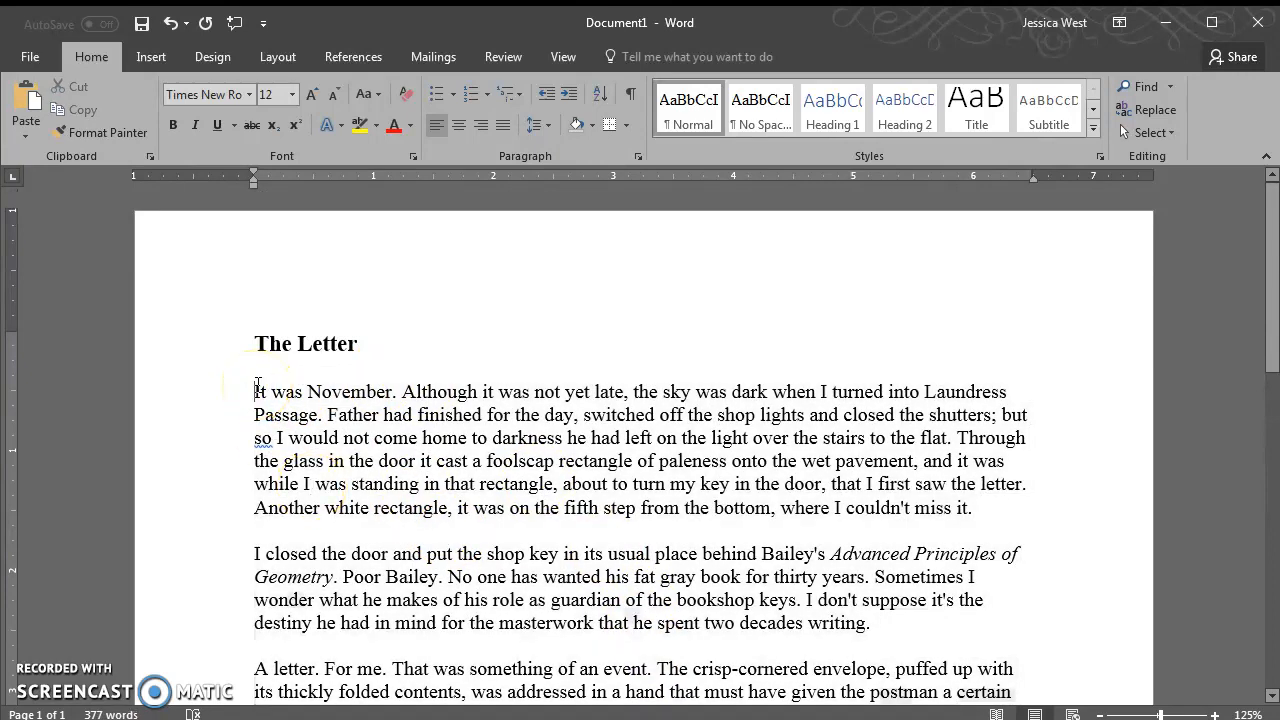
pyautogui.scroll(-7, 523, 466)
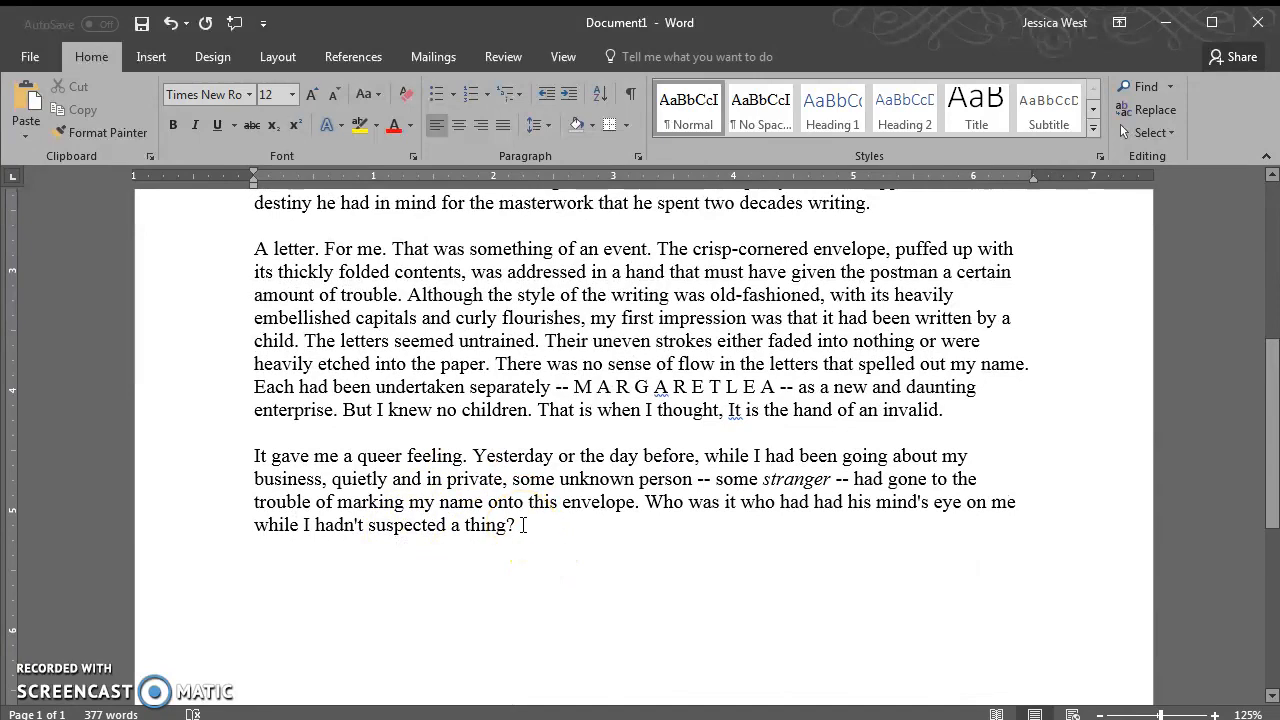
pyautogui.keyDown('shift'); pyautogui.click(523, 525); pyautogui.keyUp('shift')
pyautogui.scroll(5, 571, 543)
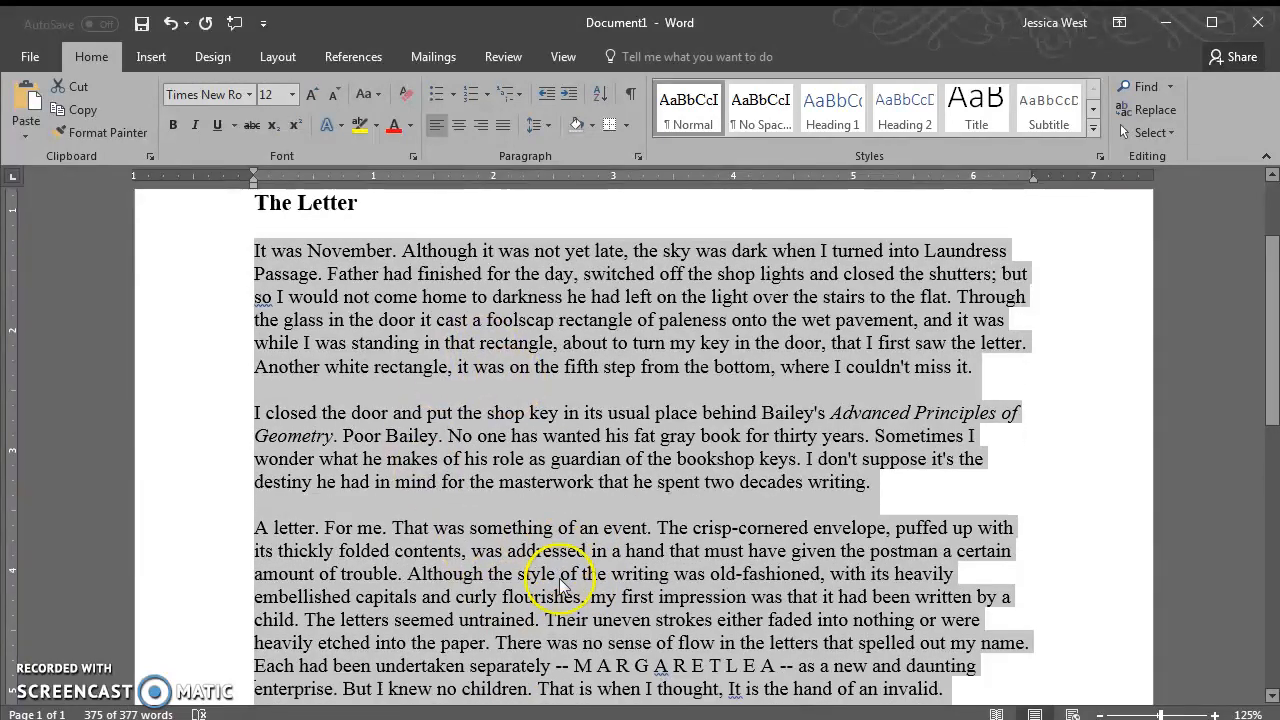
pyautogui.scroll(-3, 563, 583)
pyautogui.scroll(6, 600, 570)
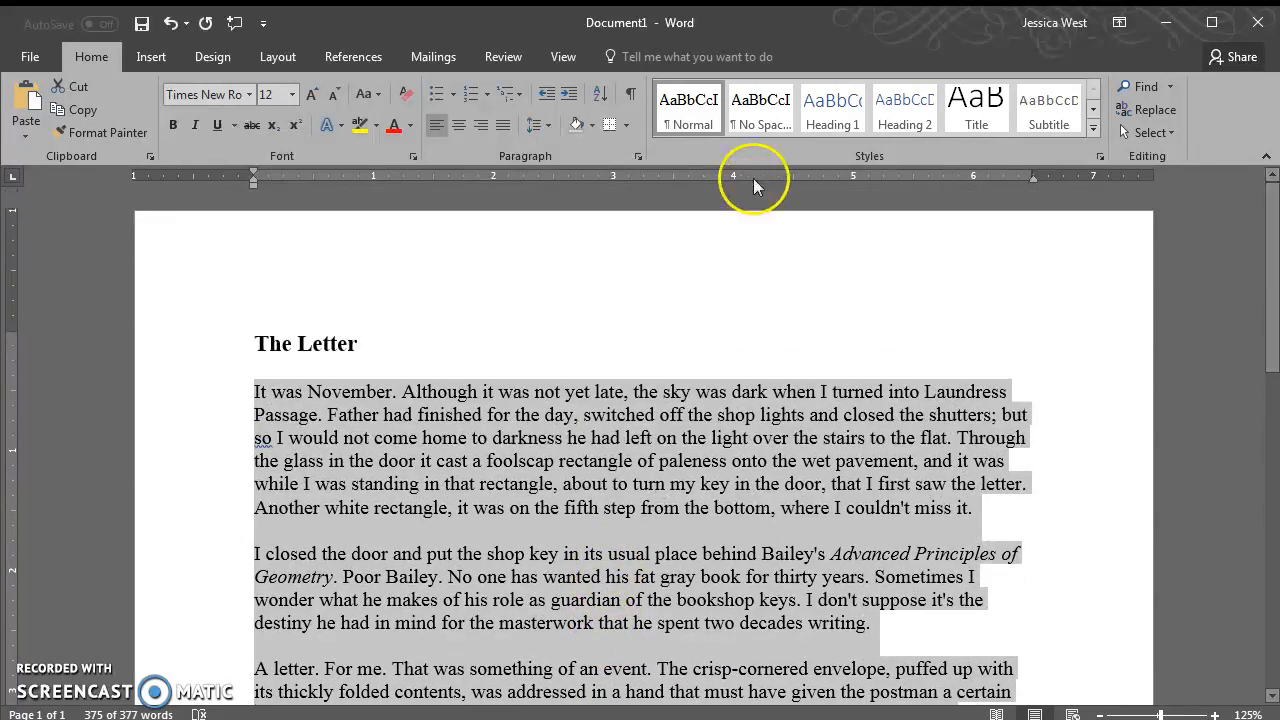
pyautogui.click(687, 108)
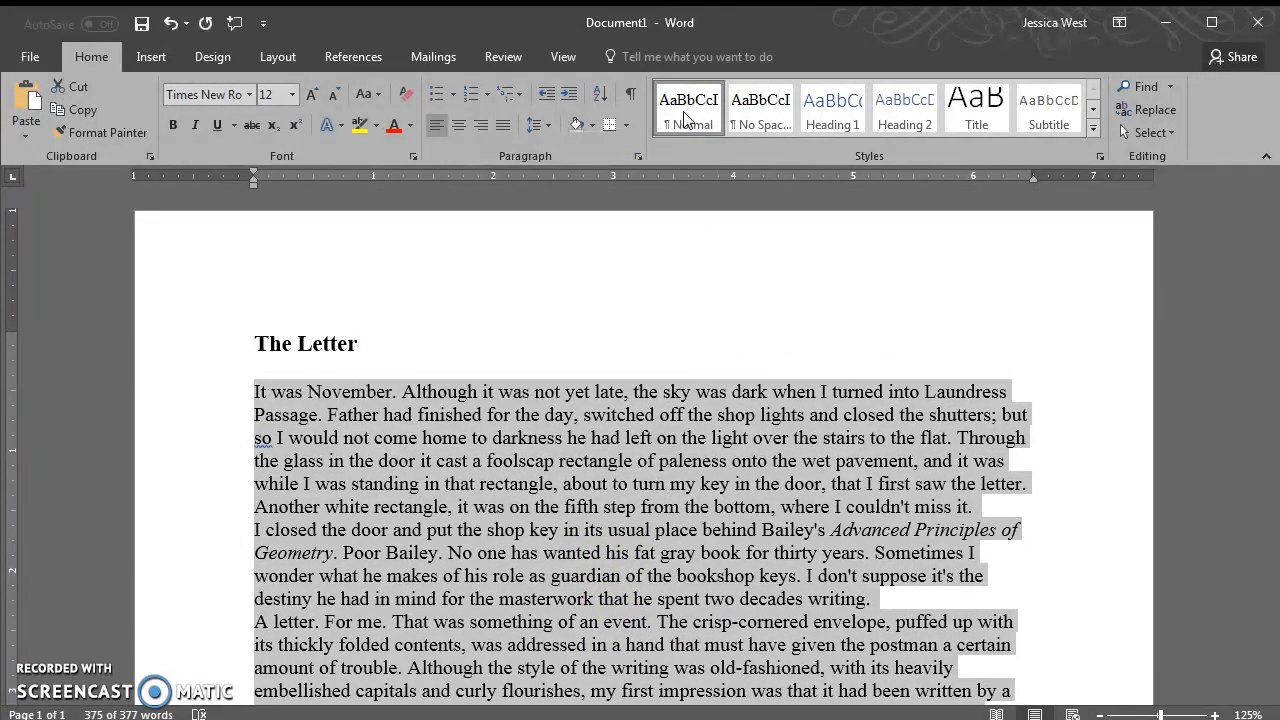
# Preview other styles, including Heading 1, on the body text, then return it to Normal
pyautogui.click(692, 113)
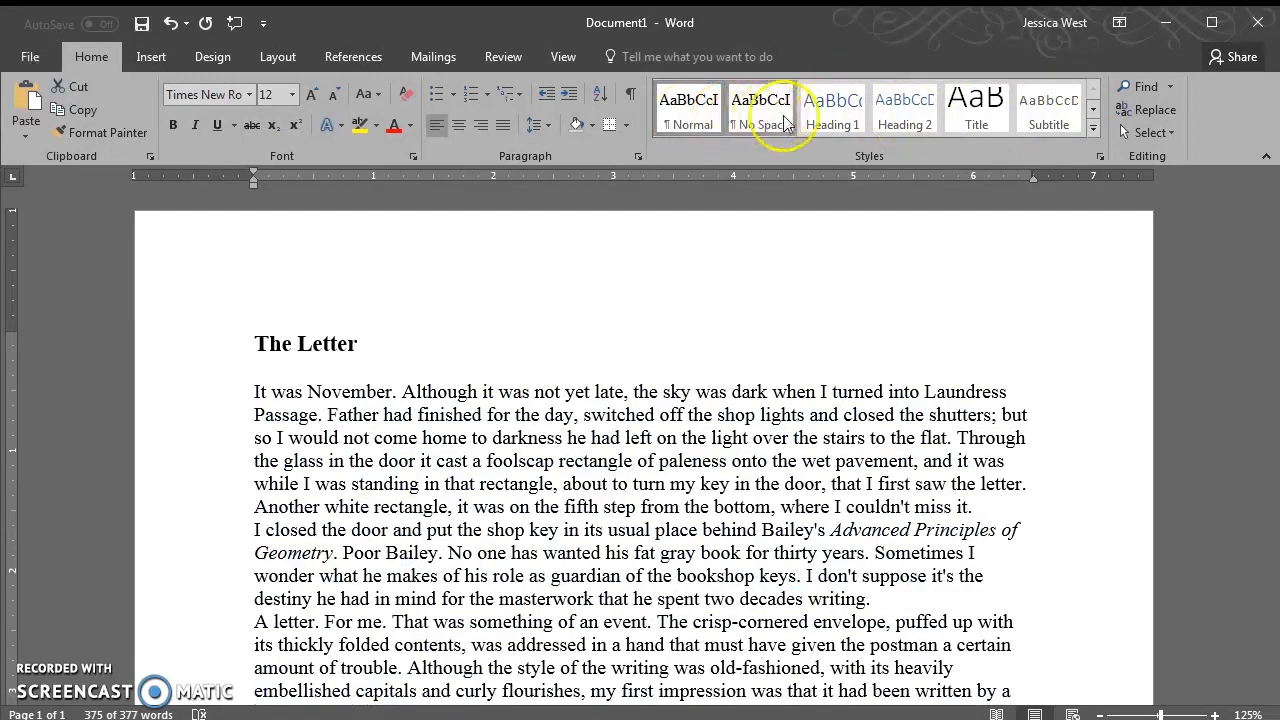
pyautogui.click(907, 120)
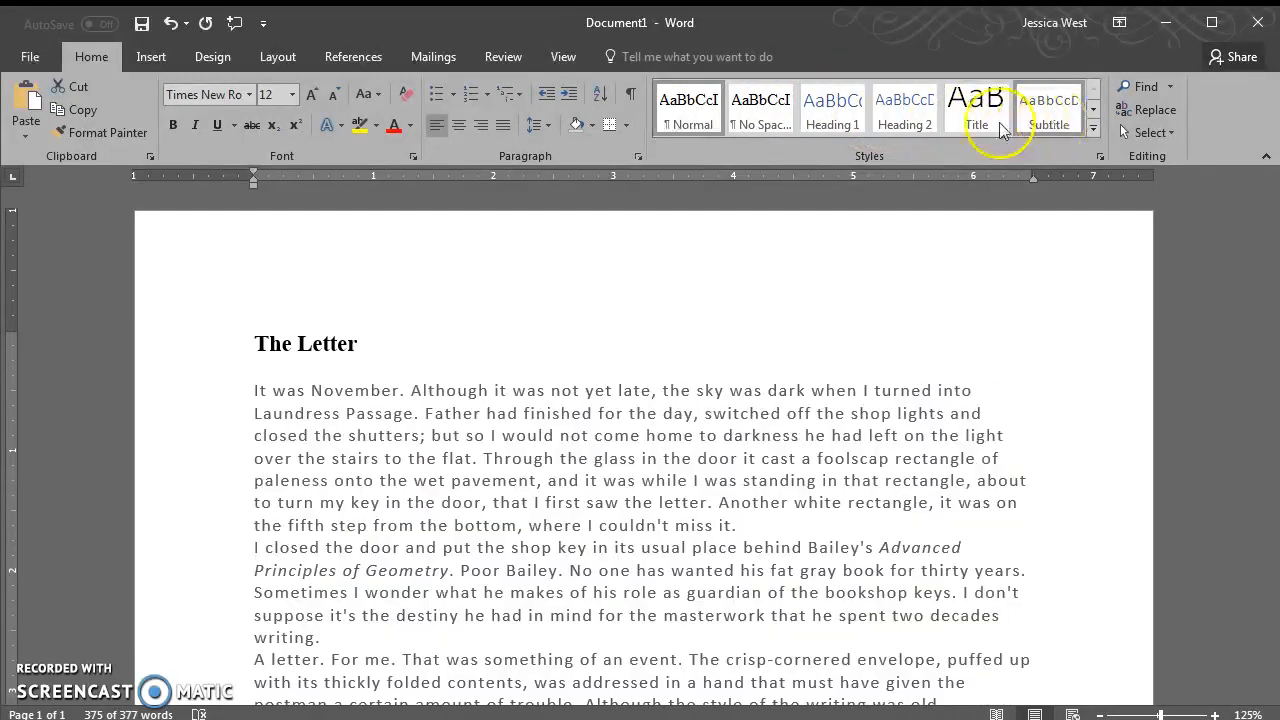
pyautogui.click(840, 116)
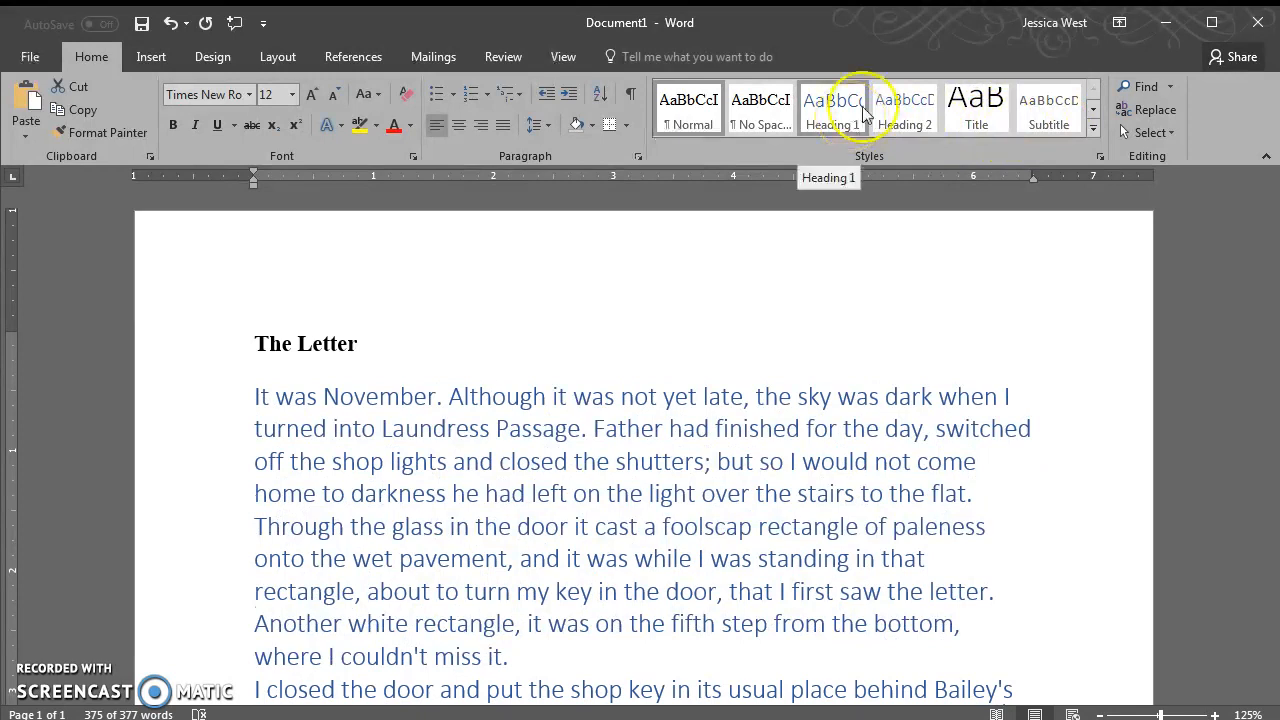
pyautogui.click(690, 112)
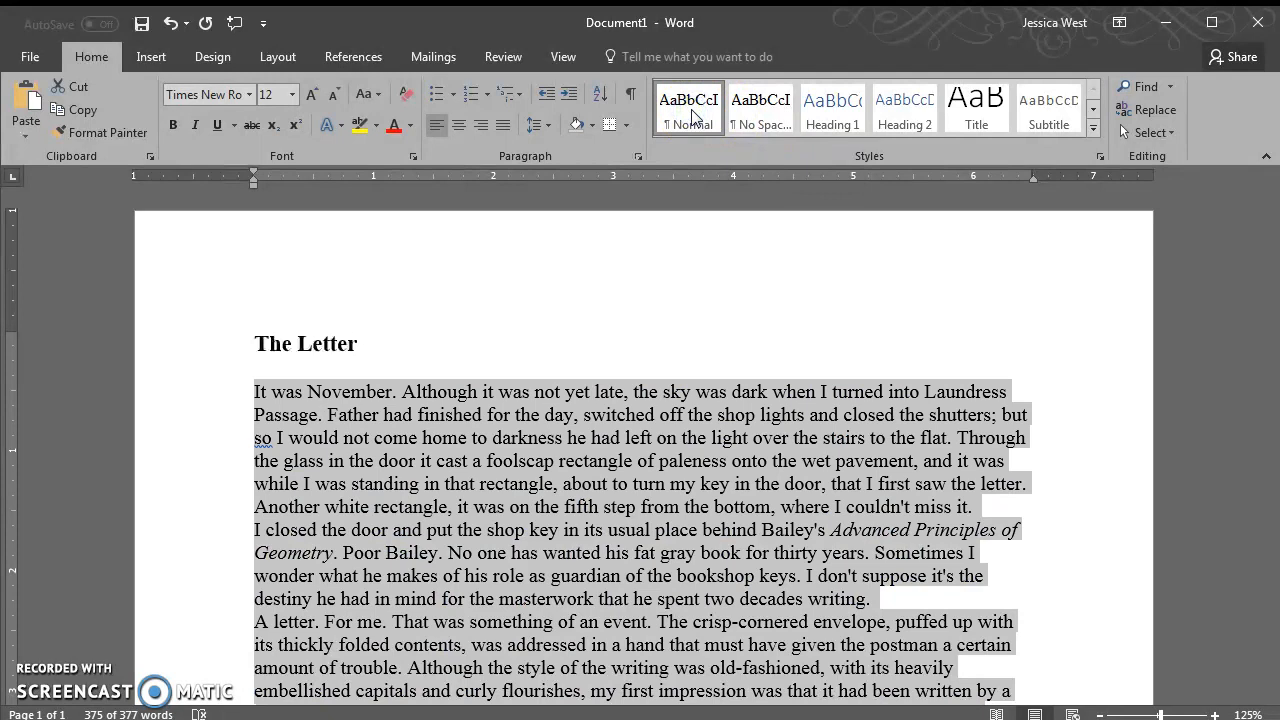
# Modify the Normal style to use Garamond 12 with Automatic font colour
pyautogui.rightClick(692, 116)
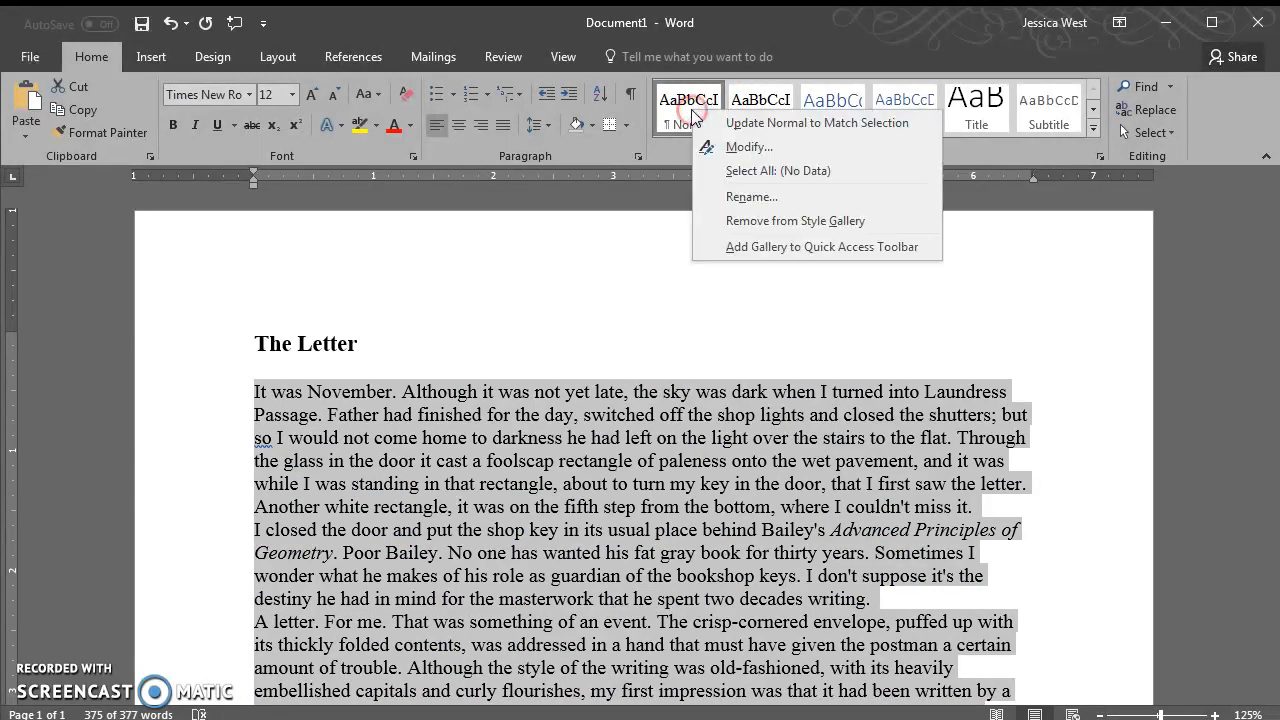
pyautogui.click(740, 147)
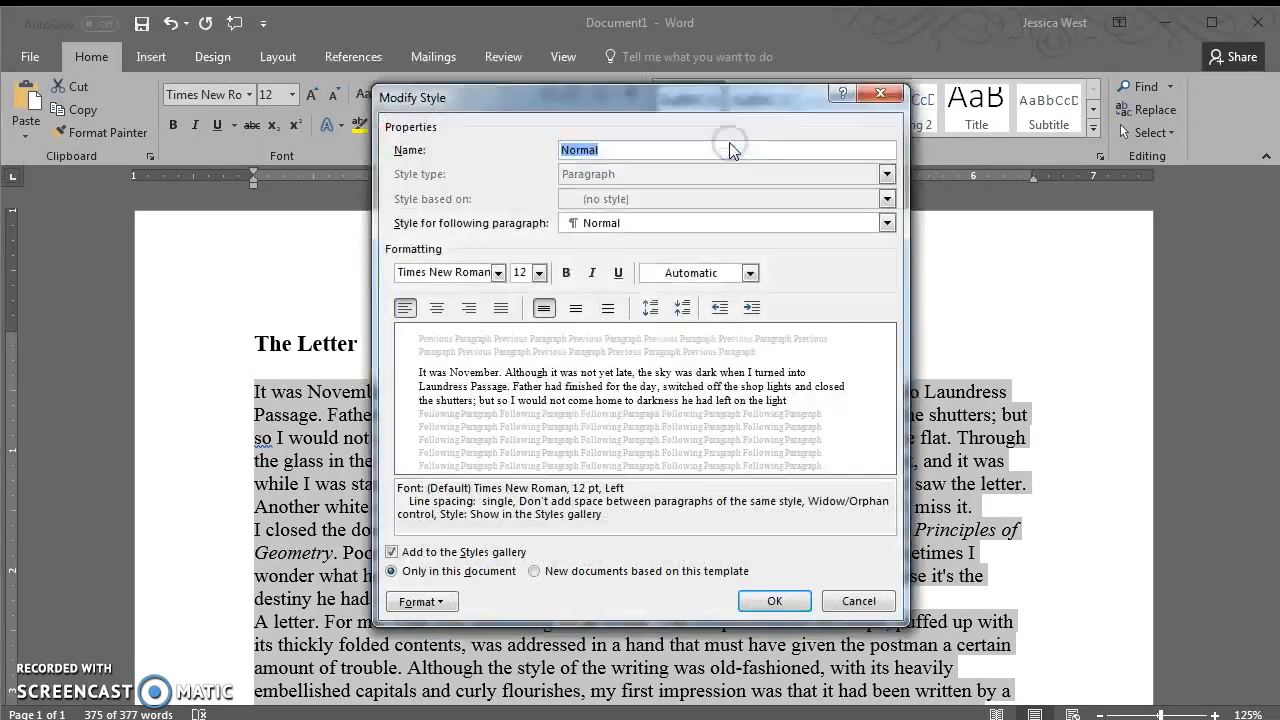
pyautogui.click(498, 273)
pyautogui.click(461, 363)
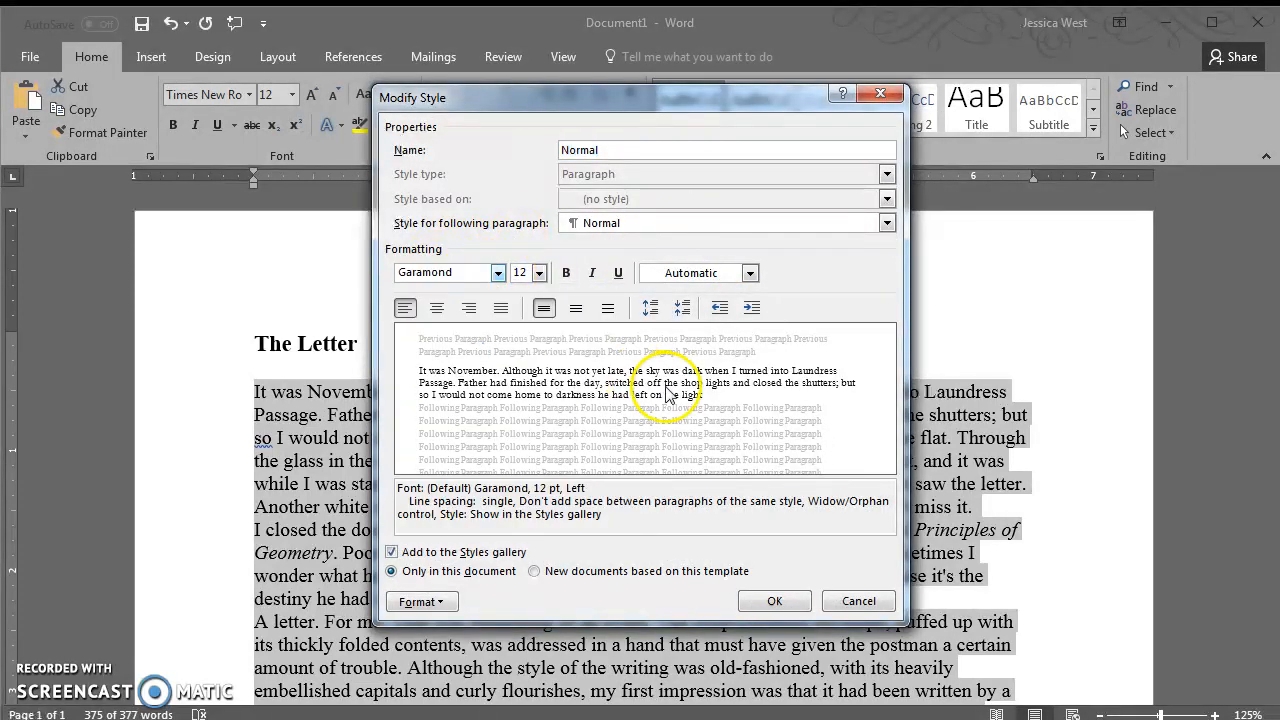
pyautogui.click(540, 273)
pyautogui.click(541, 273)
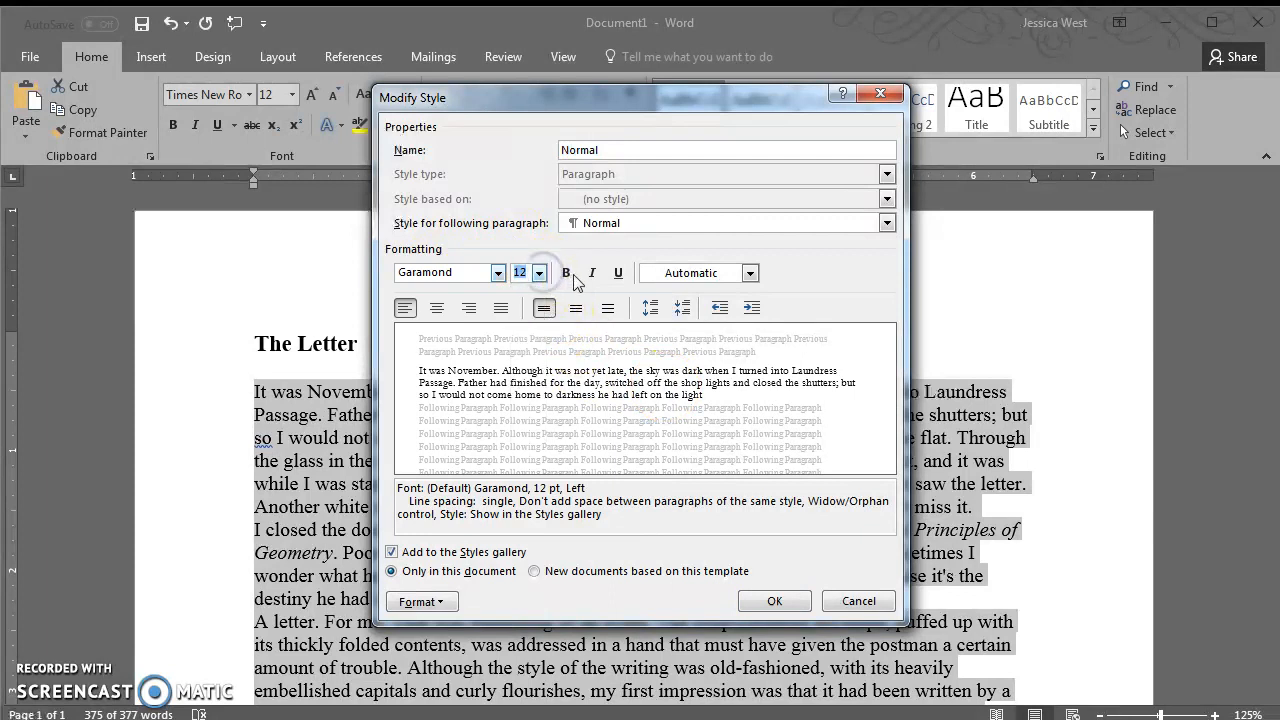
pyautogui.click(749, 273)
pyautogui.click(750, 273)
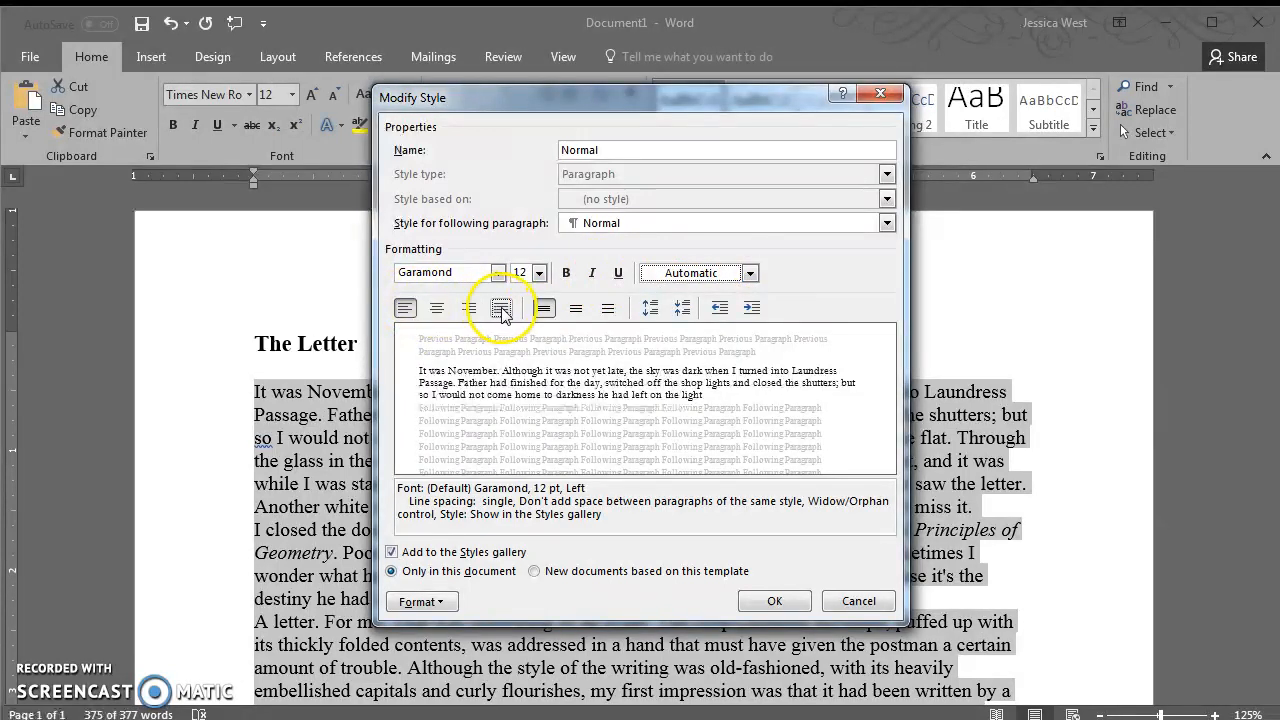
# Try centered and right alignment for the Normal style, ending on left alignment
pyautogui.click(437, 308)
pyautogui.click(469, 308)
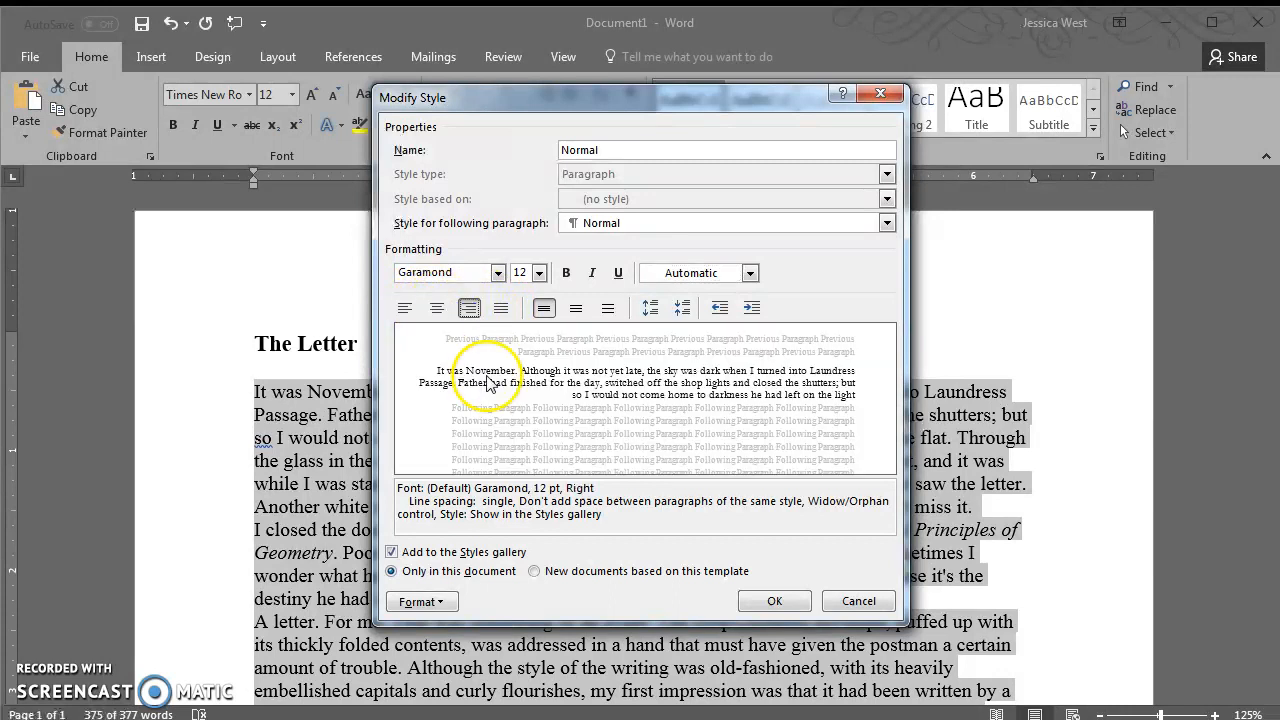
pyautogui.click(439, 309)
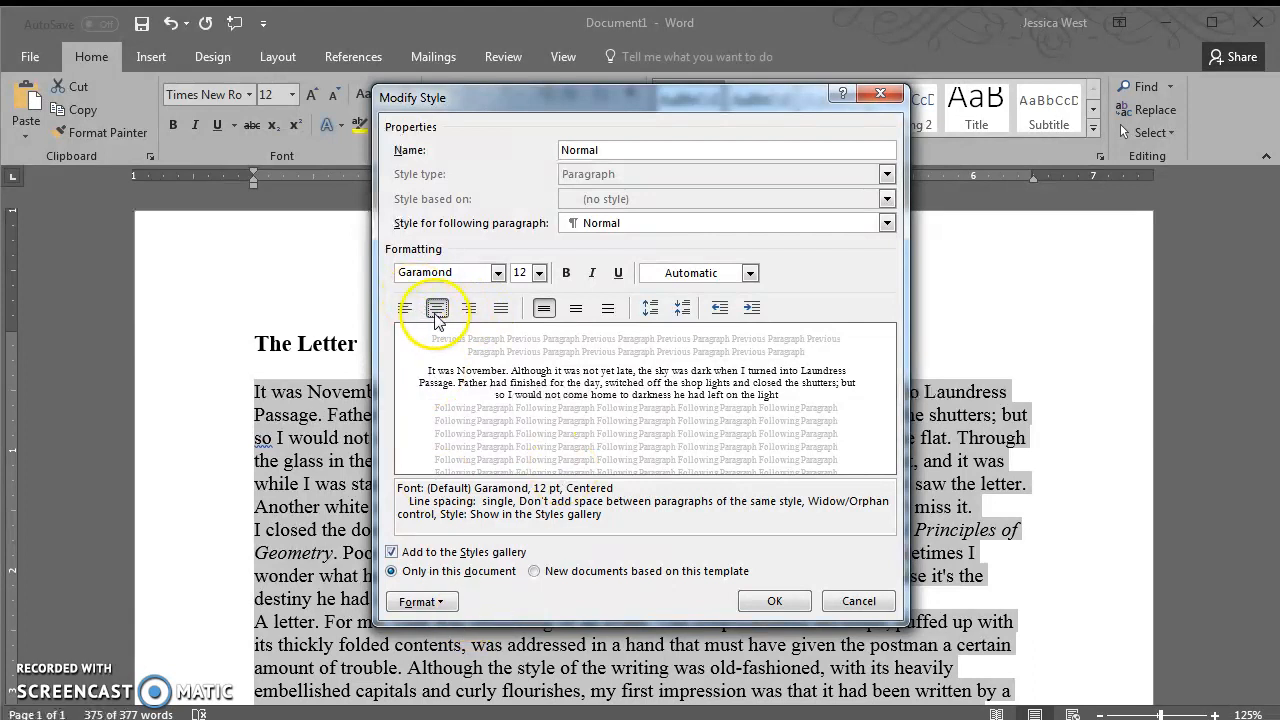
pyautogui.click(405, 310)
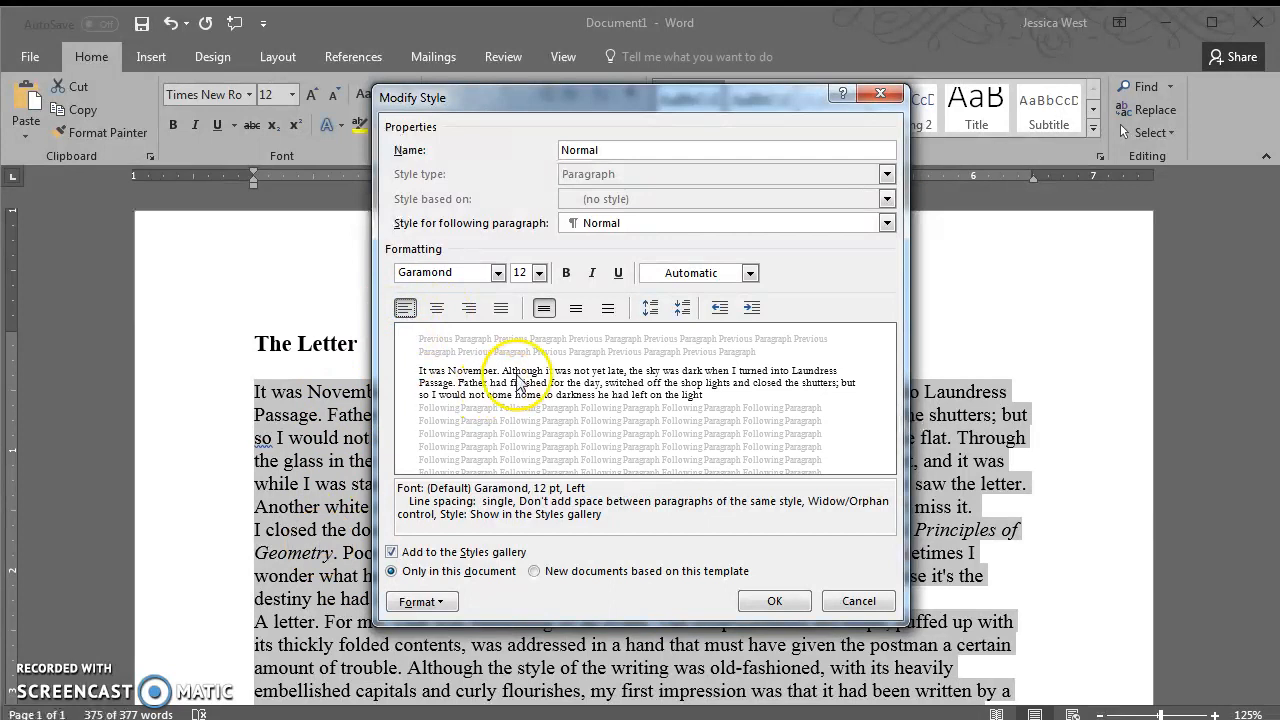
# Try 1.5 and double line spacing for the style, settling on single spacing
pyautogui.click(576, 308)
pyautogui.click(608, 308)
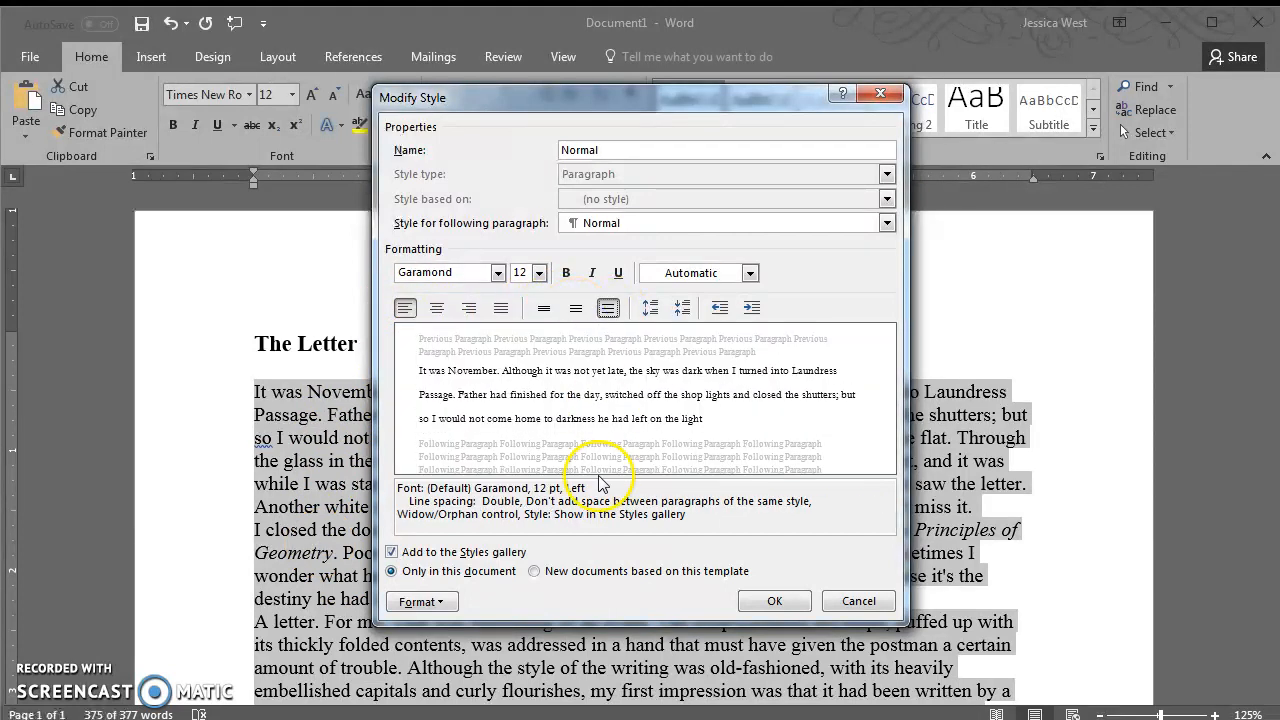
pyautogui.click(576, 308)
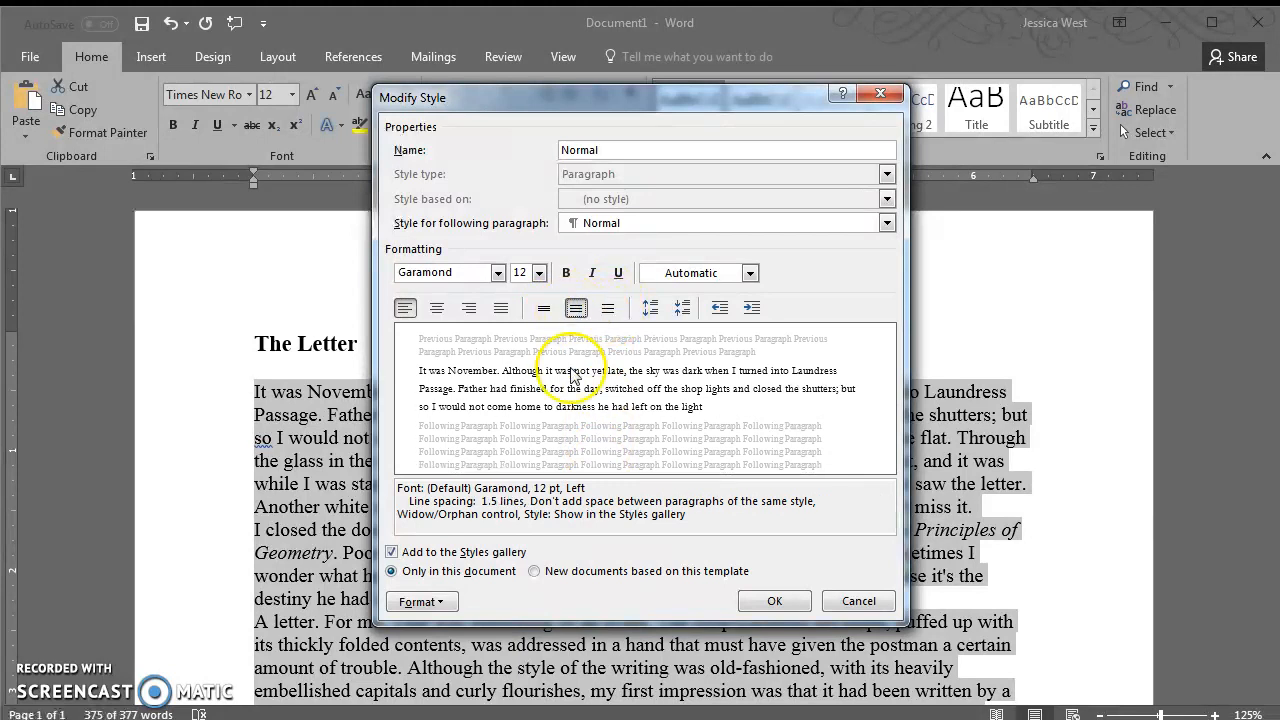
pyautogui.click(548, 308)
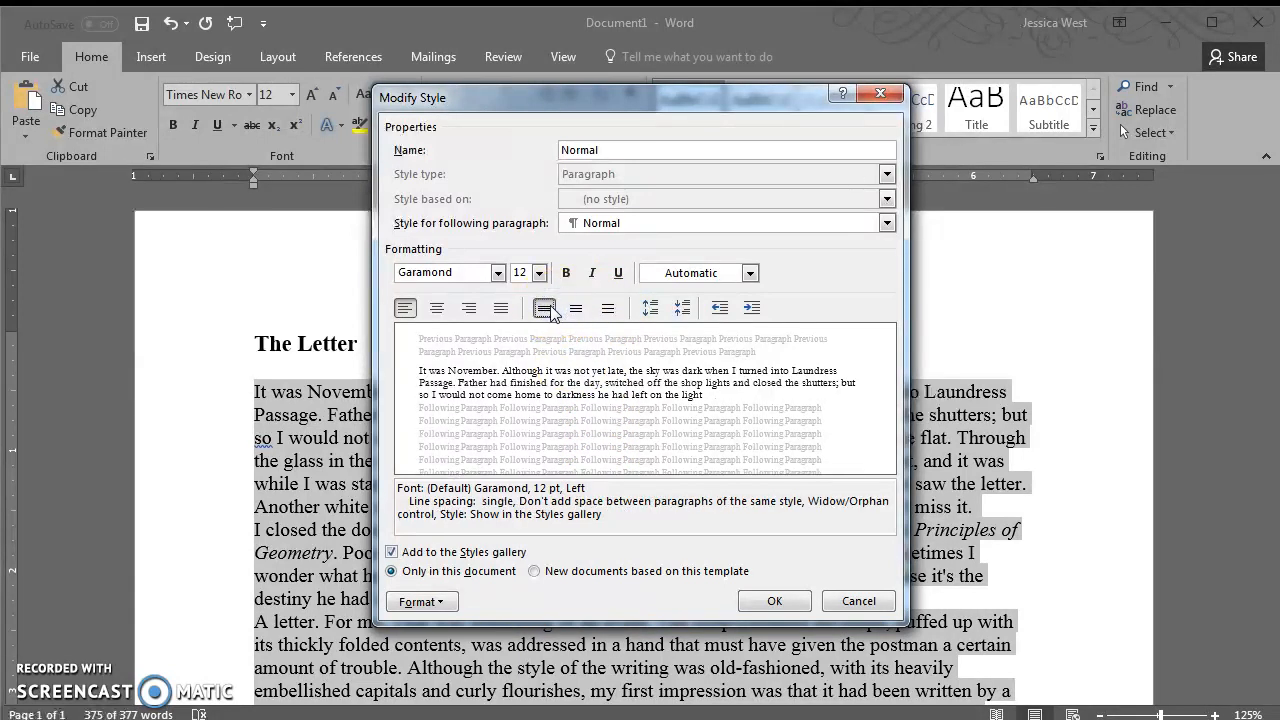
pyautogui.click(608, 308)
pyautogui.click(576, 308)
pyautogui.click(548, 308)
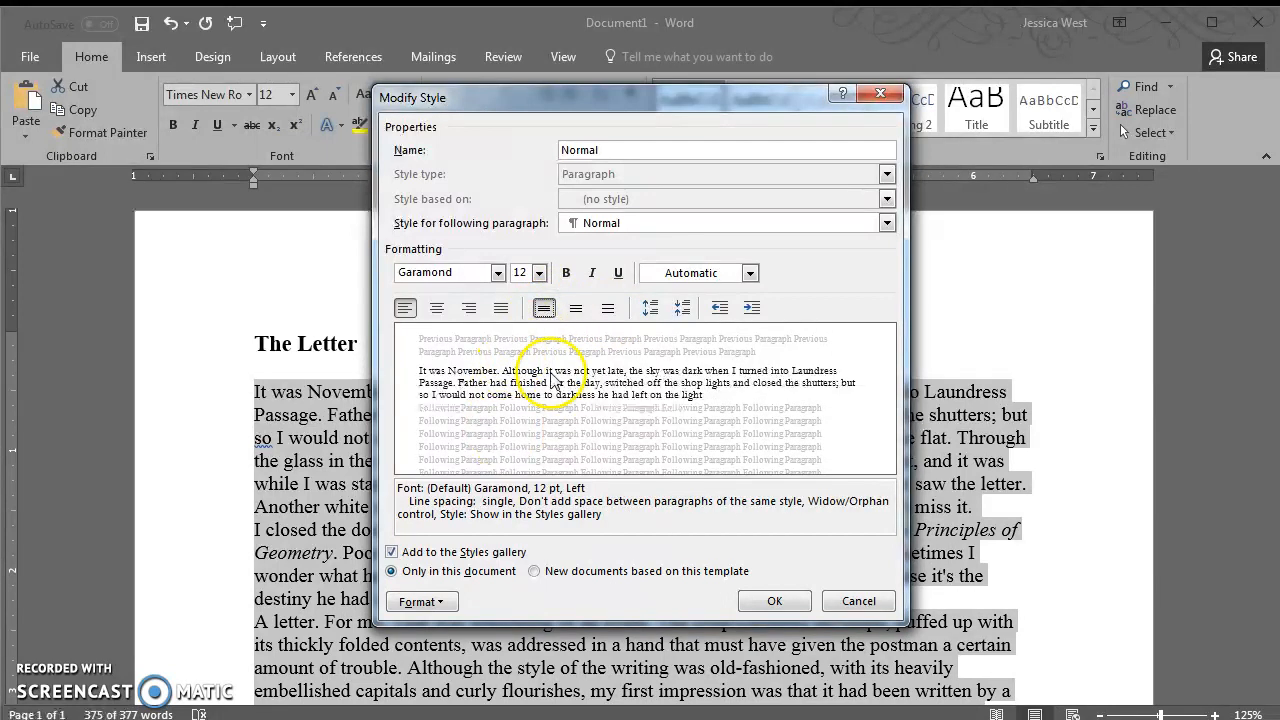
pyautogui.moveTo(410, 501); pyautogui.dragTo(632, 508)
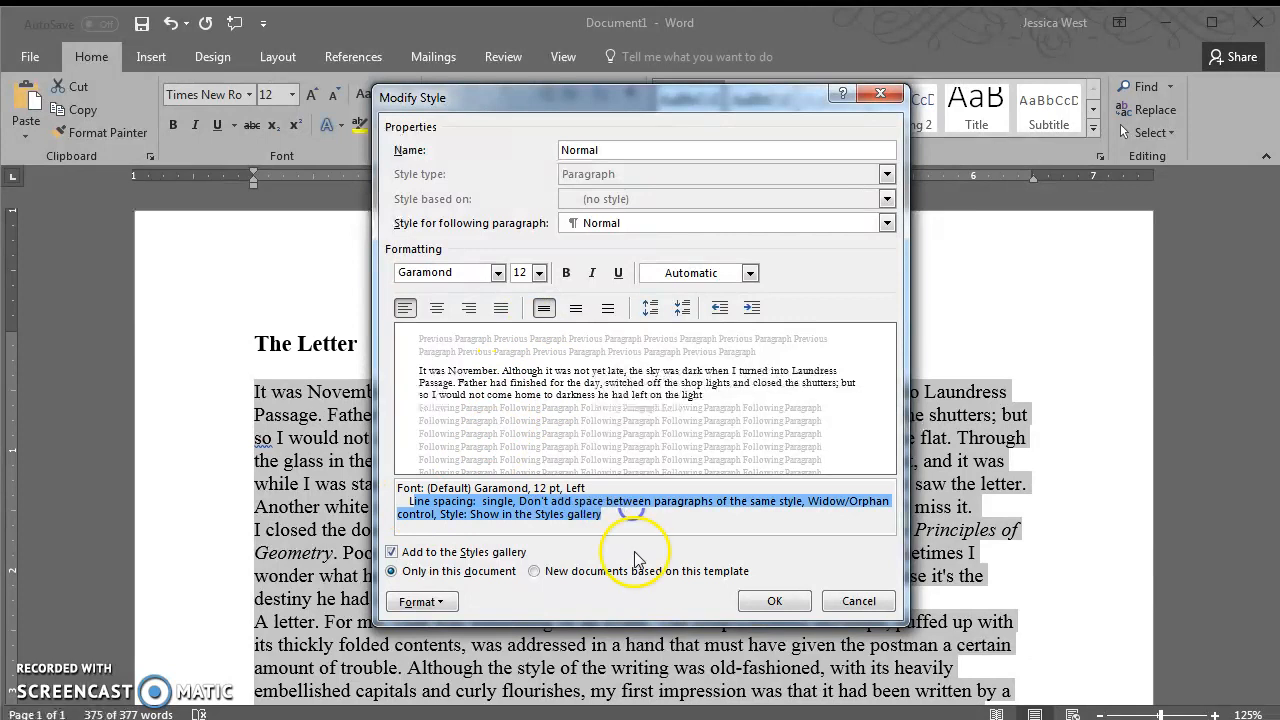
pyautogui.click(634, 518)
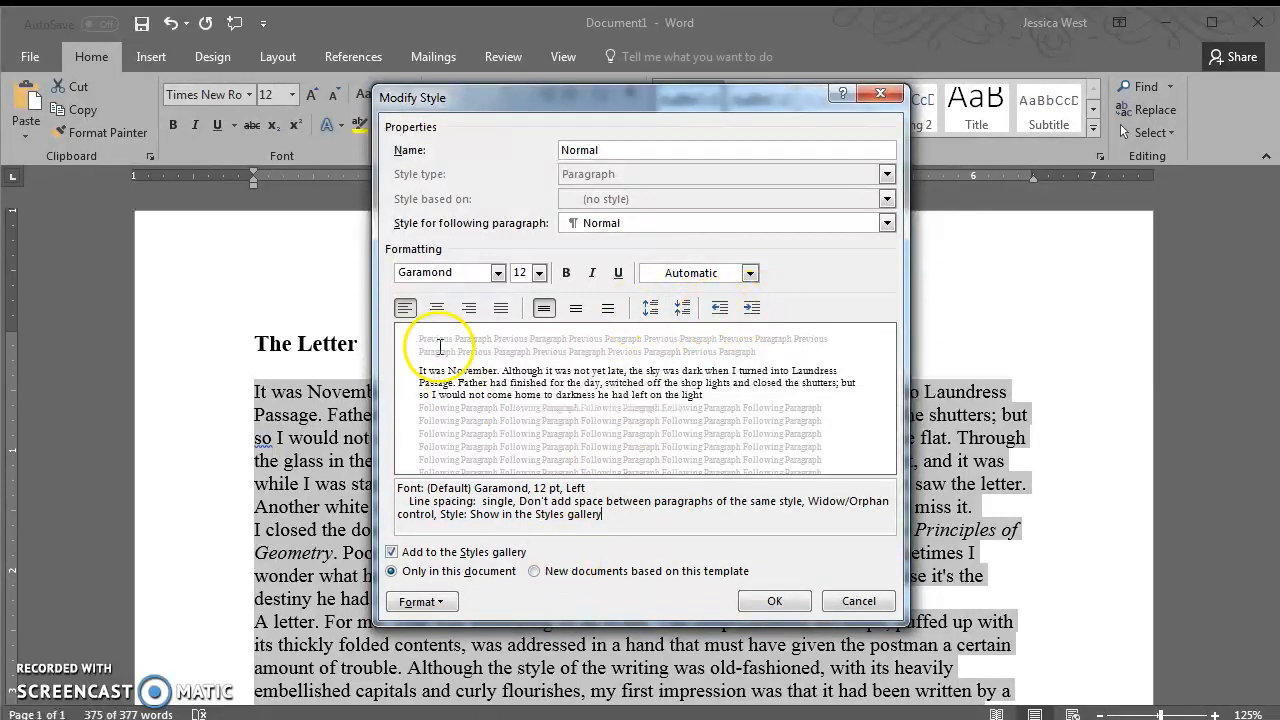
# In the Normal style's paragraph settings, set a First line indent of 0.5"
pyautogui.click(442, 603)
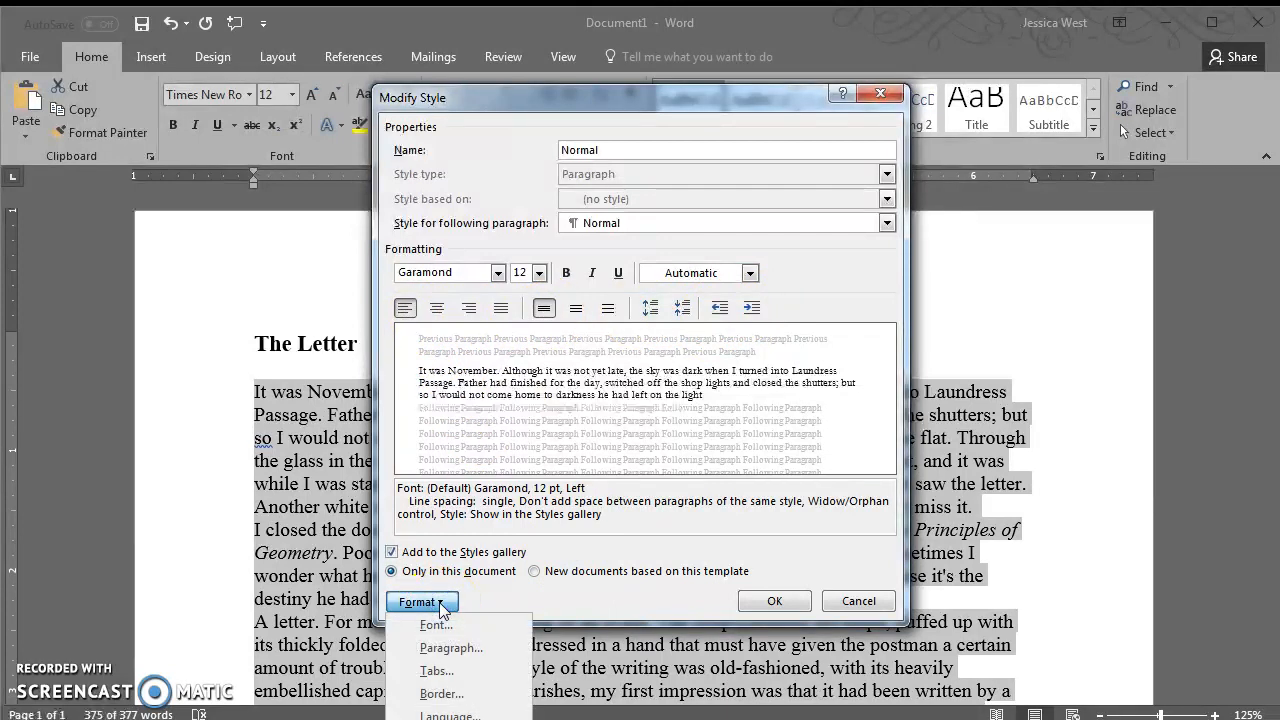
pyautogui.click(459, 649)
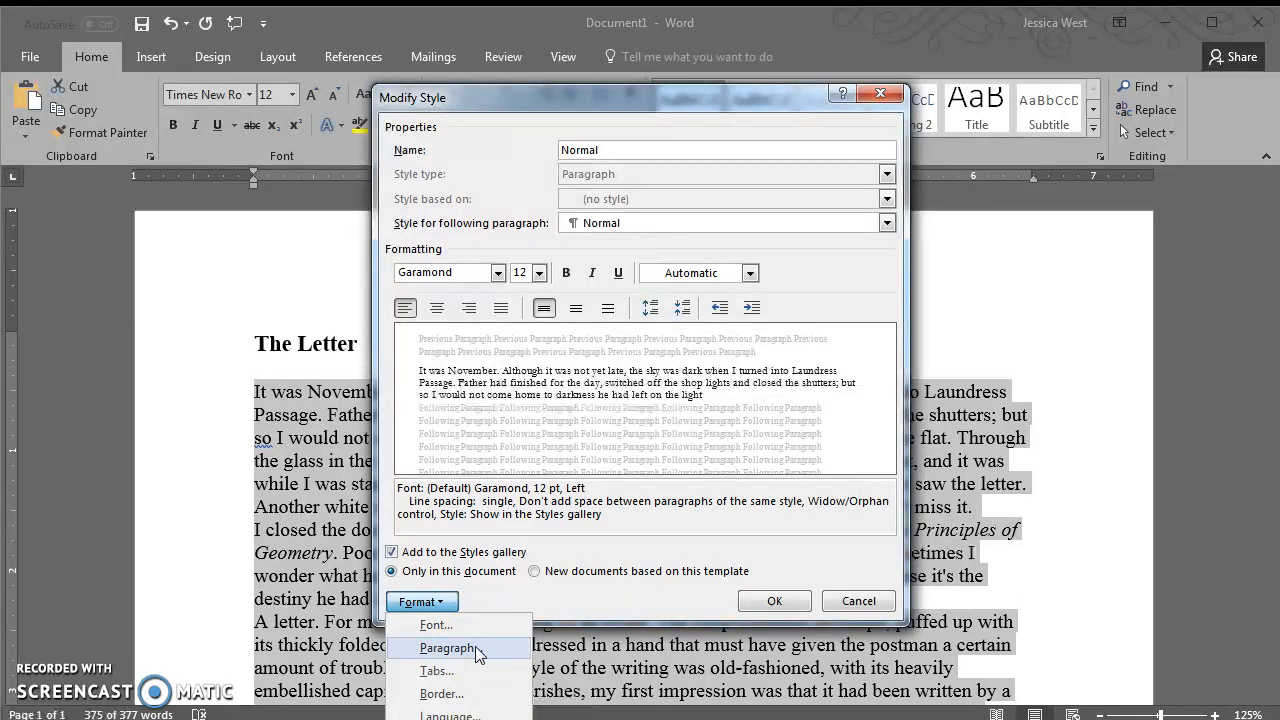
pyautogui.click(477, 647)
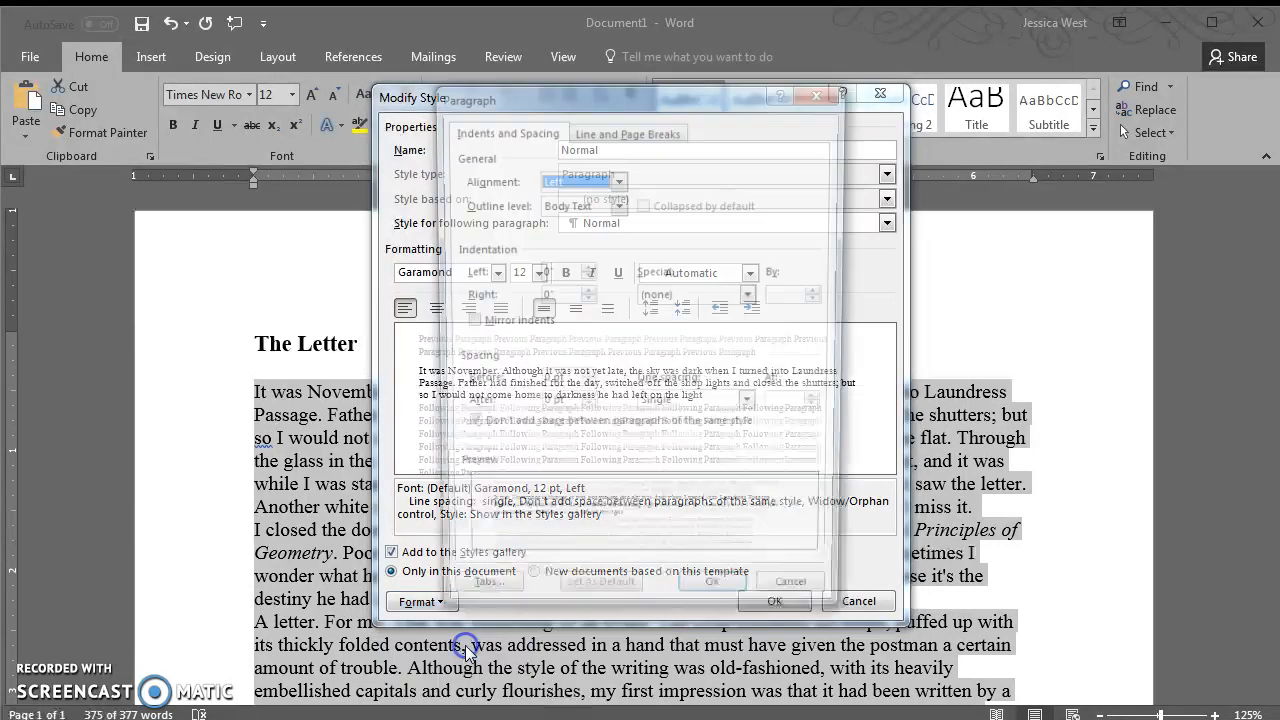
pyautogui.moveTo(445, 249); pyautogui.dragTo(484, 248)
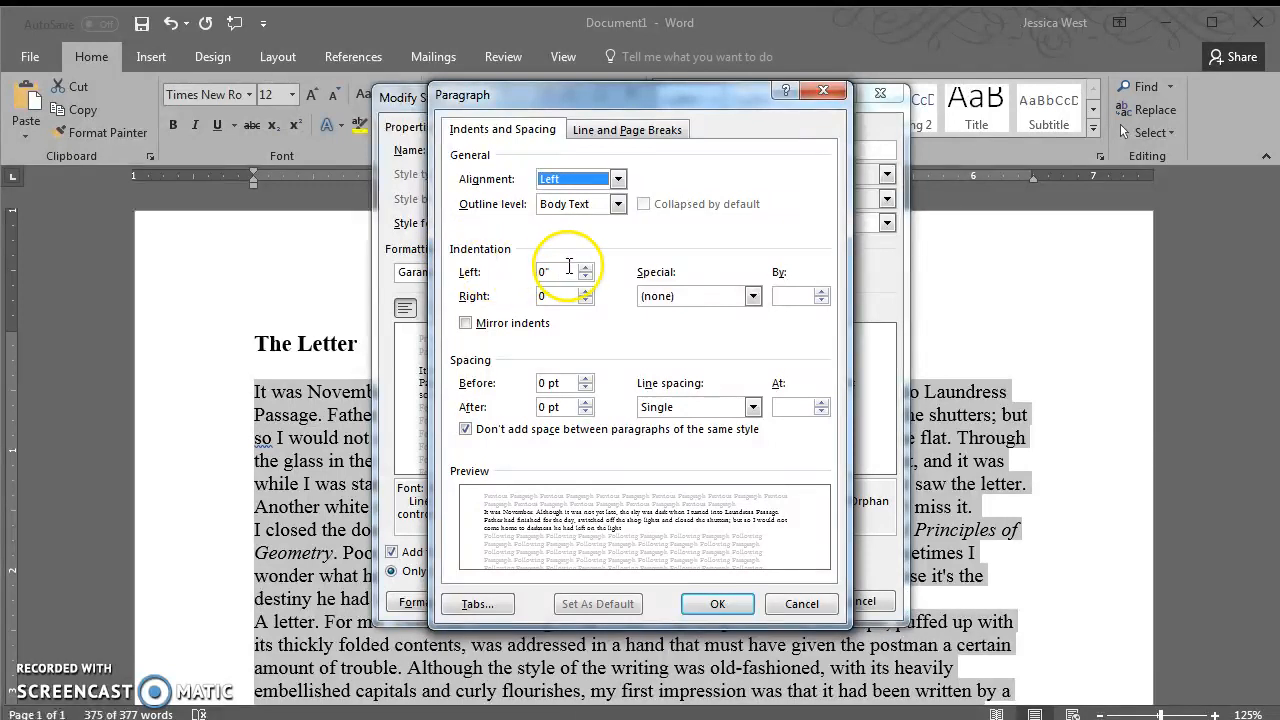
pyautogui.click(753, 296)
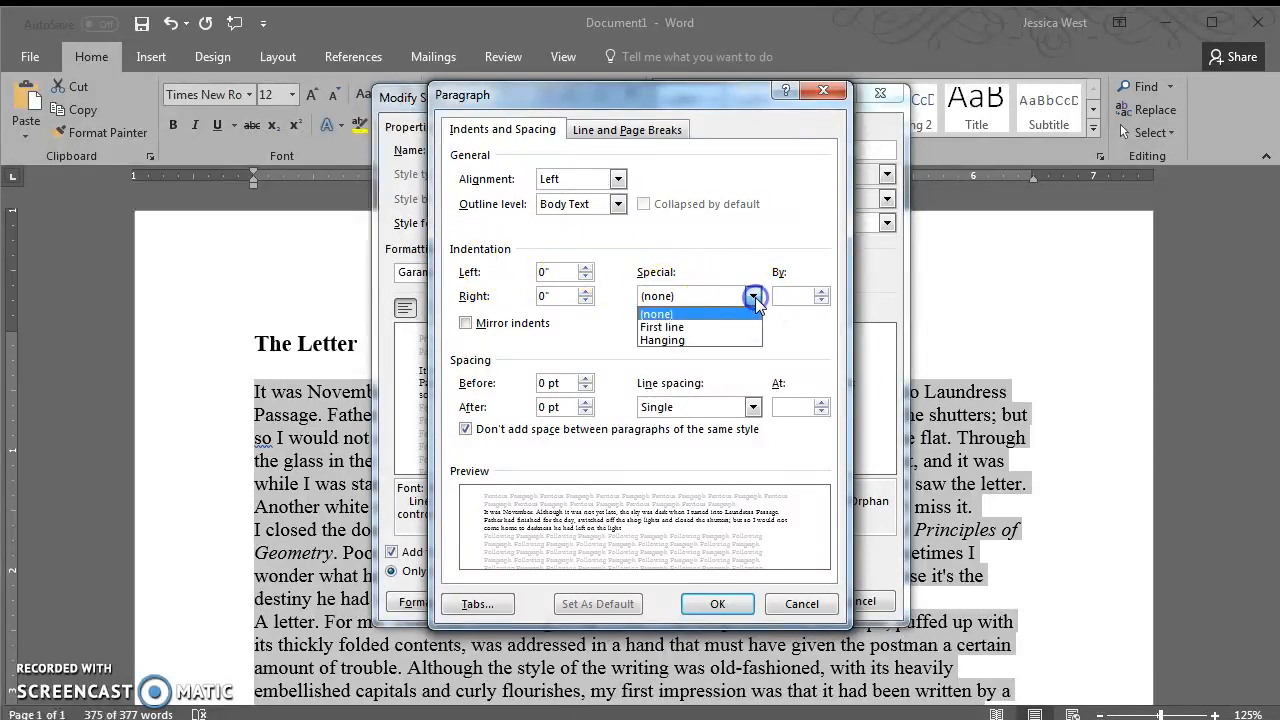
pyautogui.click(697, 327)
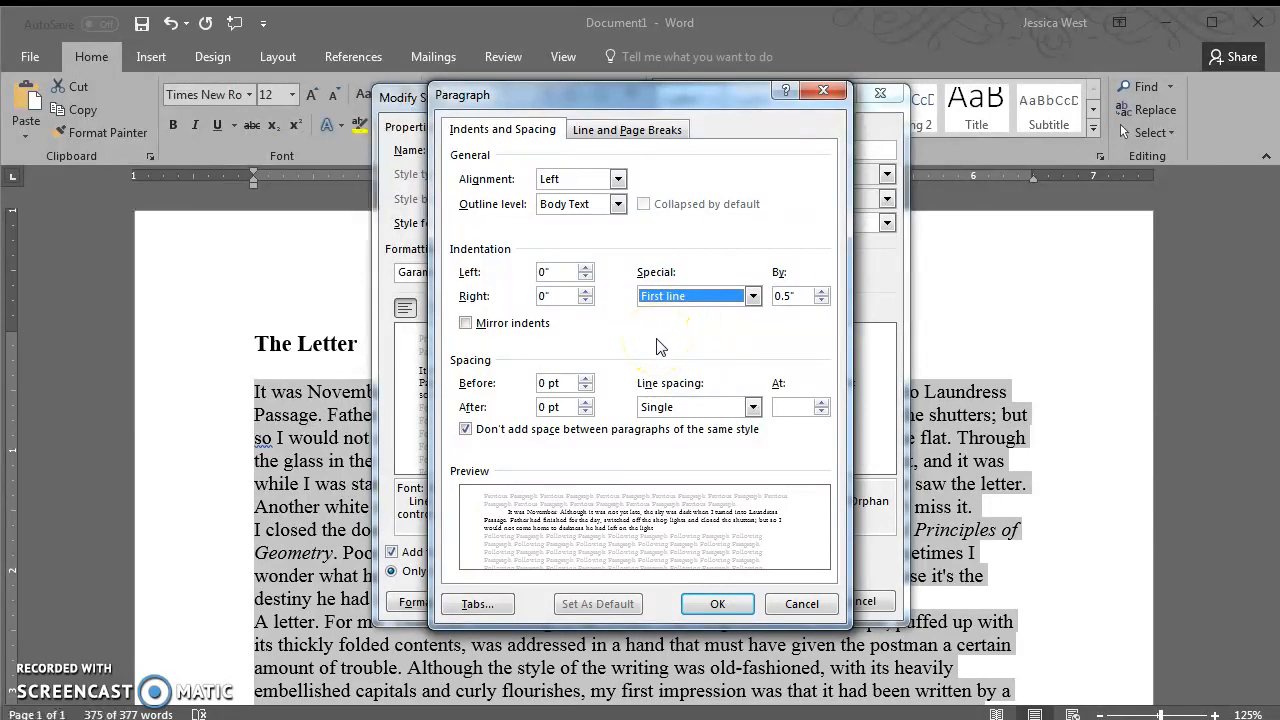
pyautogui.click(788, 296)
pyautogui.moveTo(775, 296); pyautogui.dragTo(805, 293)
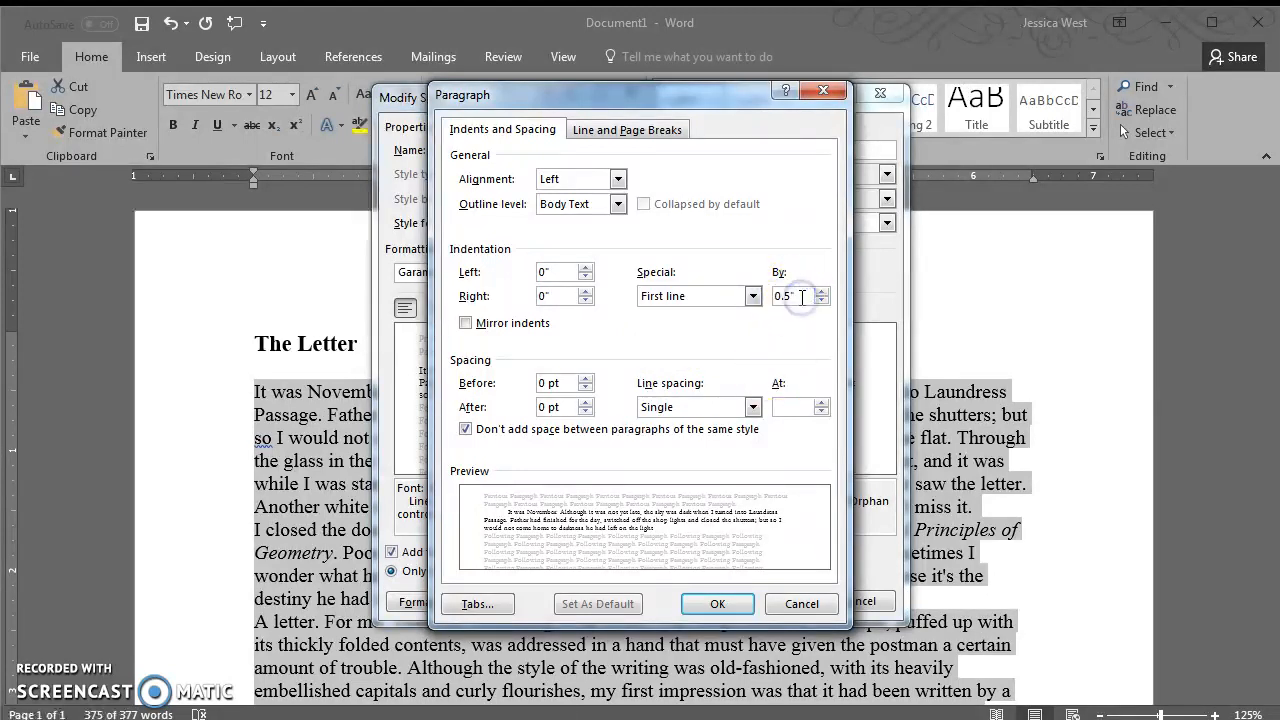
pyautogui.click(805, 296)
pyautogui.press('BackSpace')
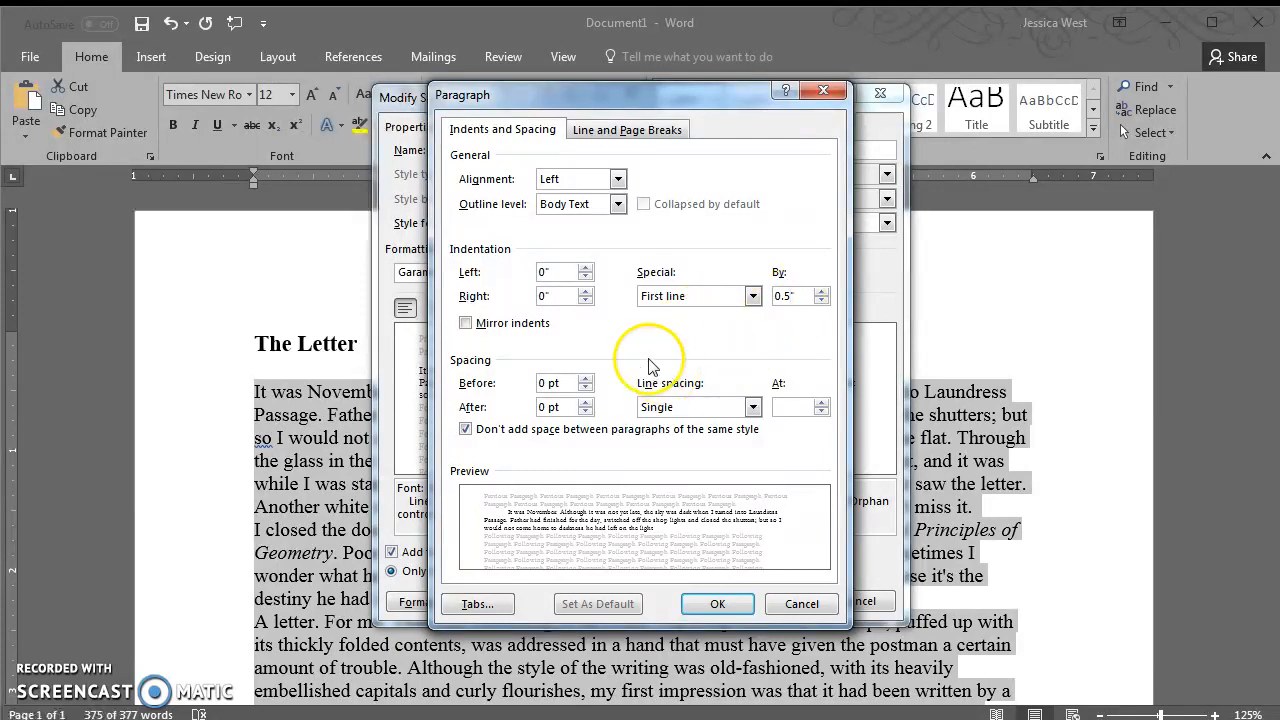
# Set spacing after to 0 pt and allow spacing between same-style paragraphs
pyautogui.click(465, 429)
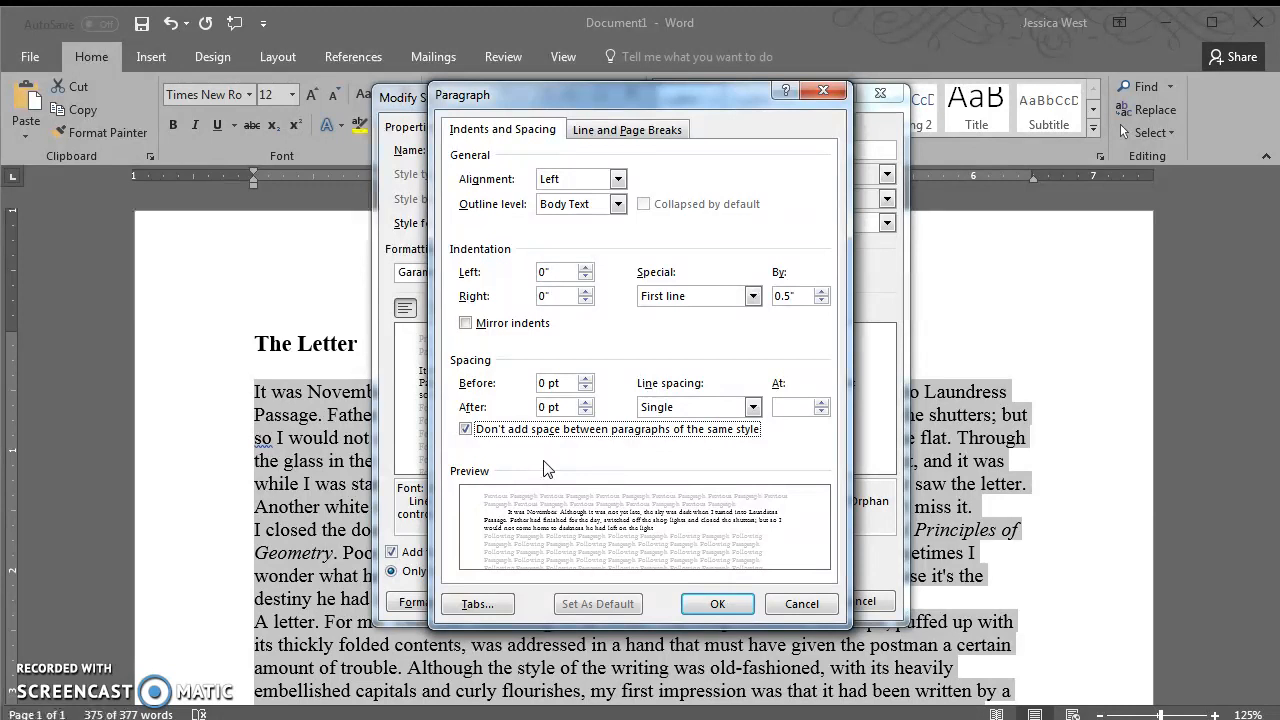
pyautogui.moveTo(547, 408); pyautogui.dragTo(519, 409)
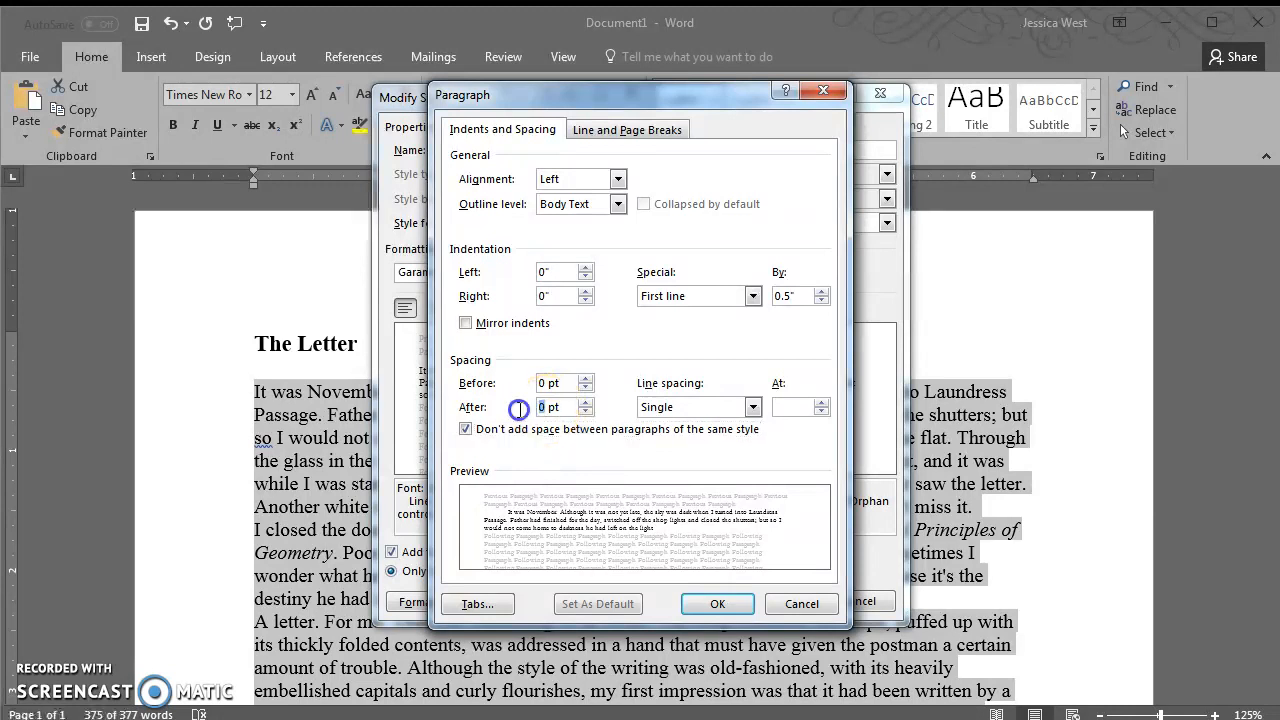
pyautogui.click(560, 436)
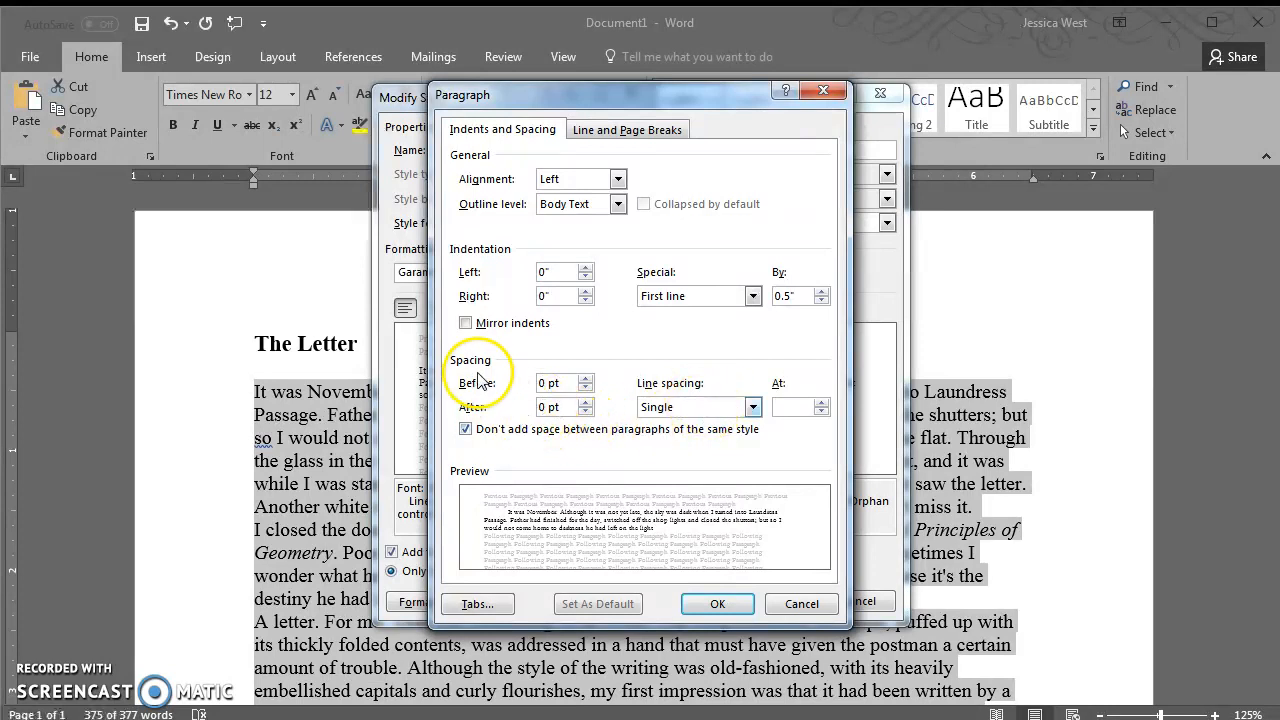
# Set the Normal style's line spacing to Double and confirm the paragraph settings
pyautogui.click(698, 407)
pyautogui.click(684, 440)
pyautogui.click(674, 409)
pyautogui.click(673, 449)
pyautogui.click(675, 410)
pyautogui.click(676, 429)
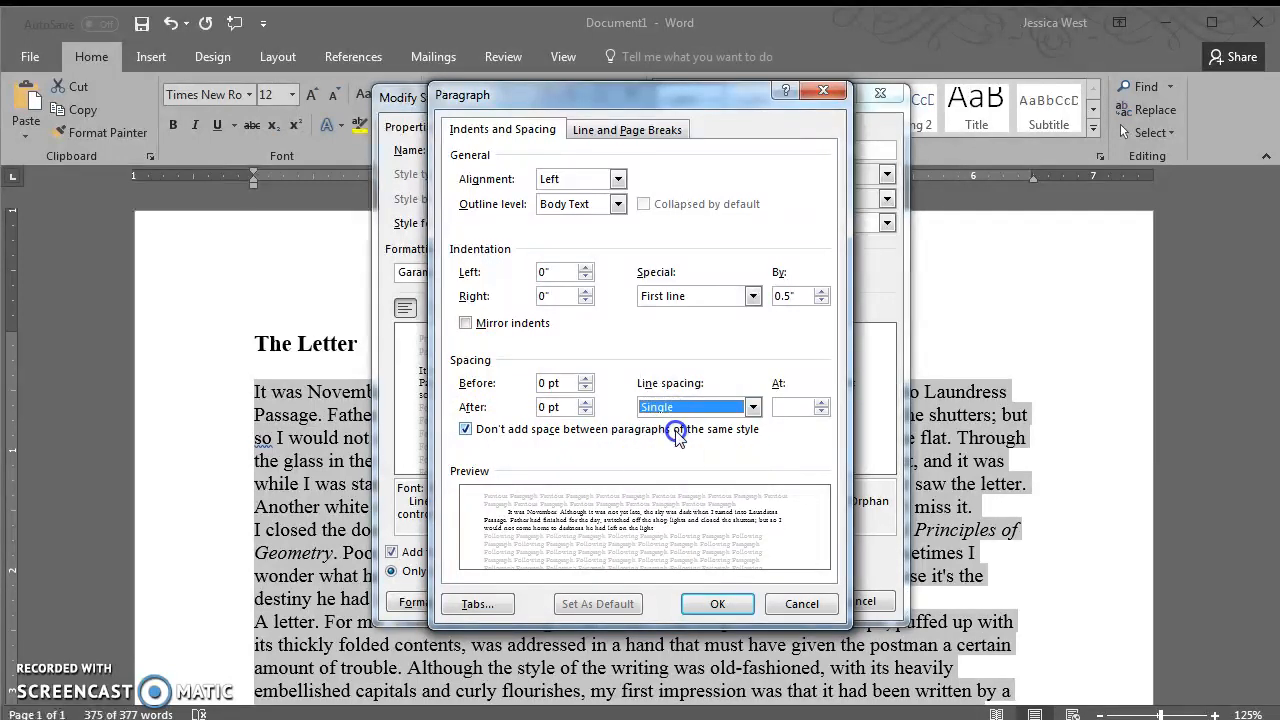
pyautogui.click(705, 407)
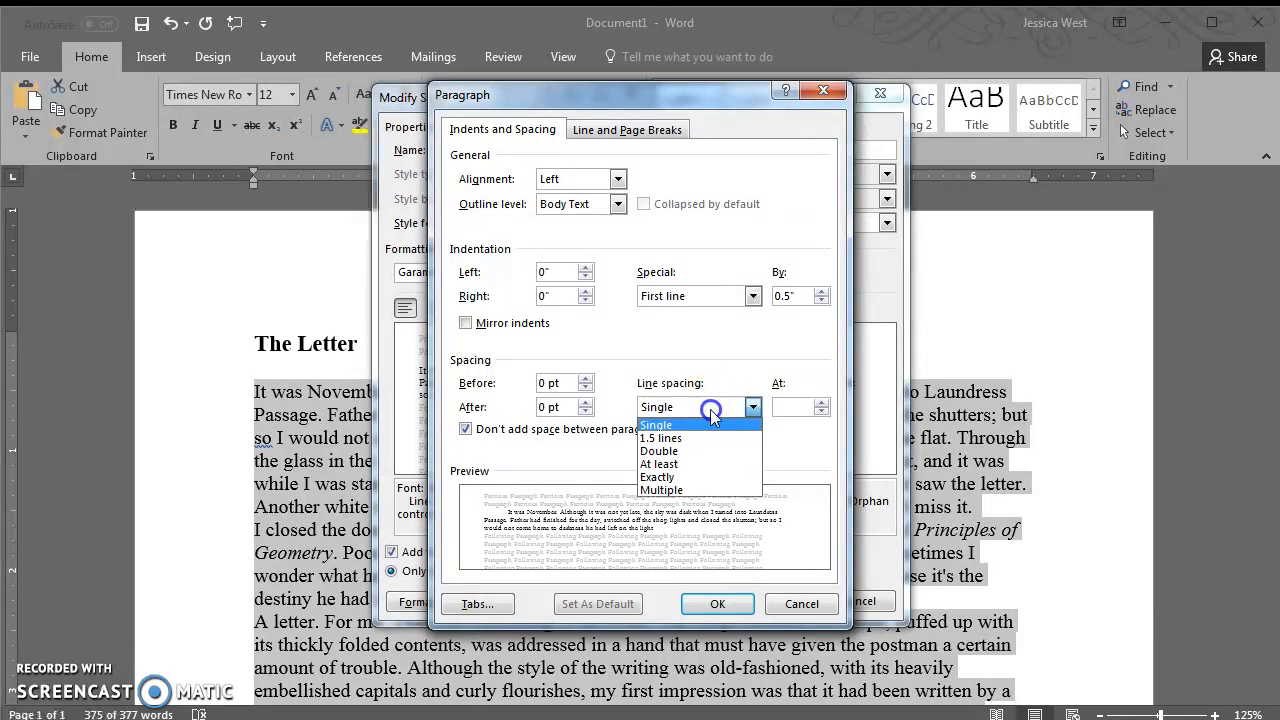
pyautogui.click(676, 449)
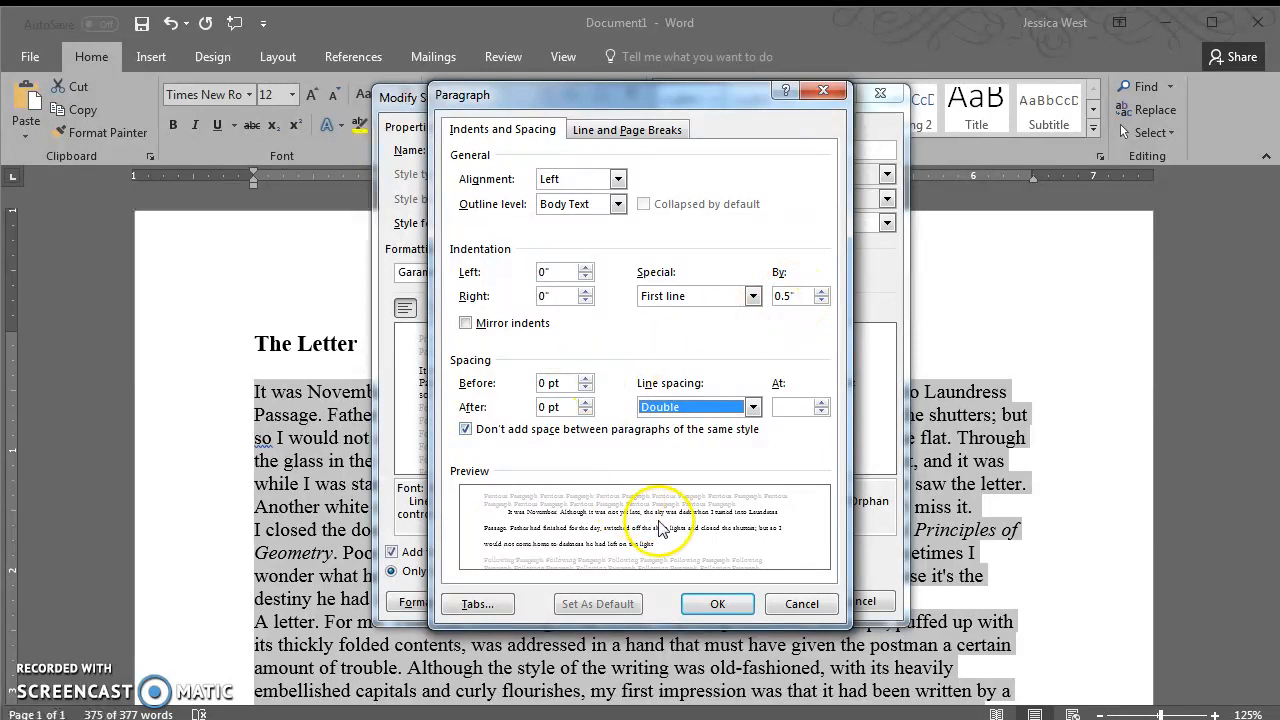
pyautogui.click(705, 605)
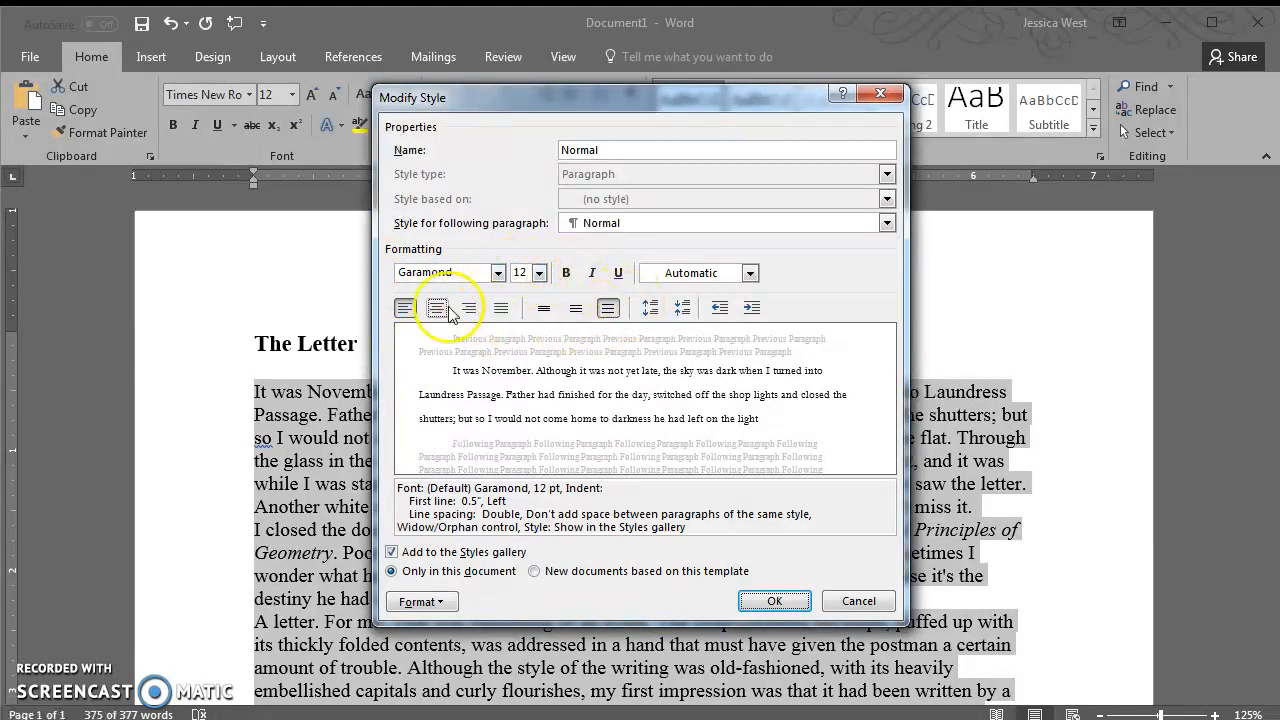
# Apply the modified Normal style so the story becomes double-spaced Garamond
pyautogui.click(775, 601)
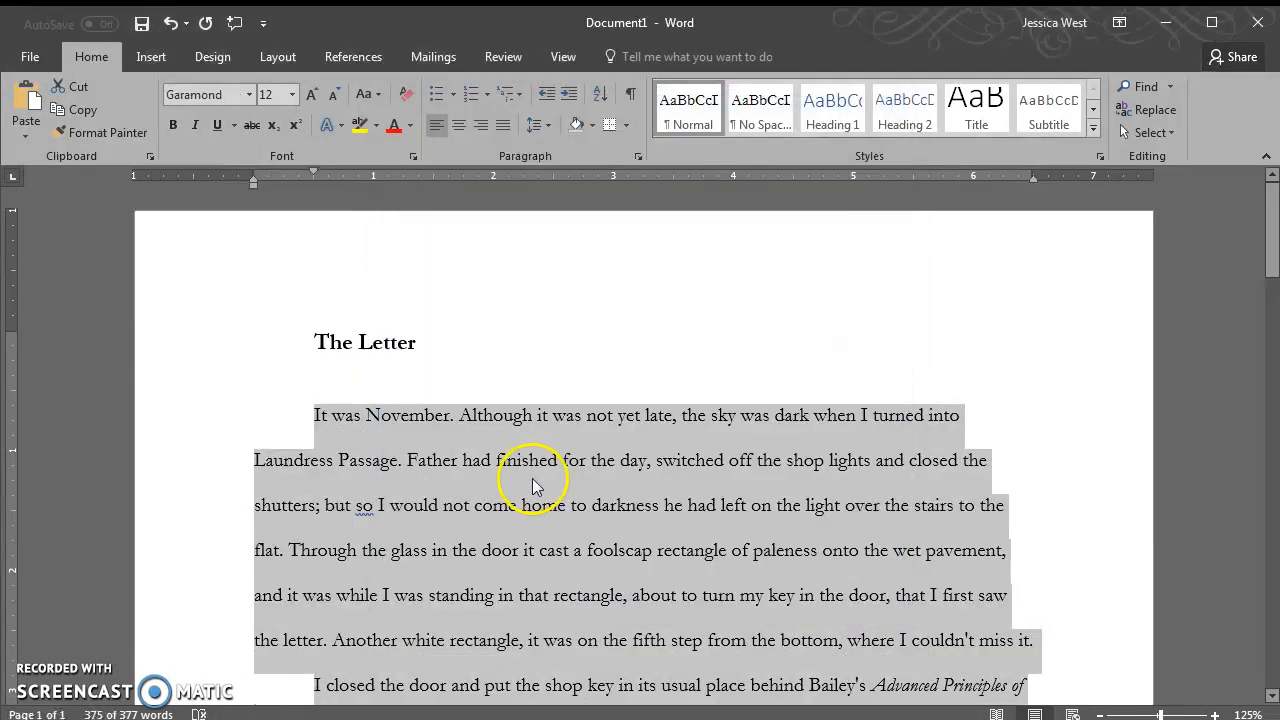
pyautogui.scroll(-3, 531, 491)
pyautogui.click(458, 296)
pyautogui.click(309, 298)
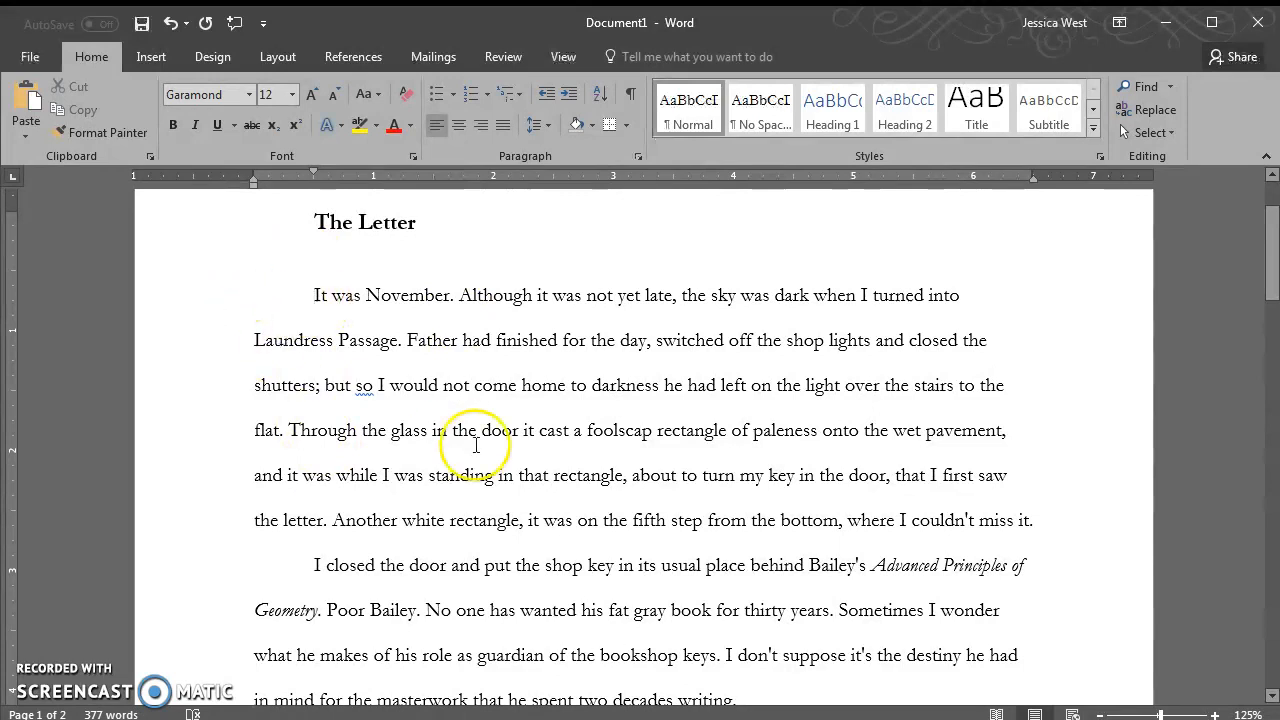
pyautogui.scroll(2, 459, 385)
# Format the title 'The Letter' as Heading 1
pyautogui.tripleClick(350, 344)
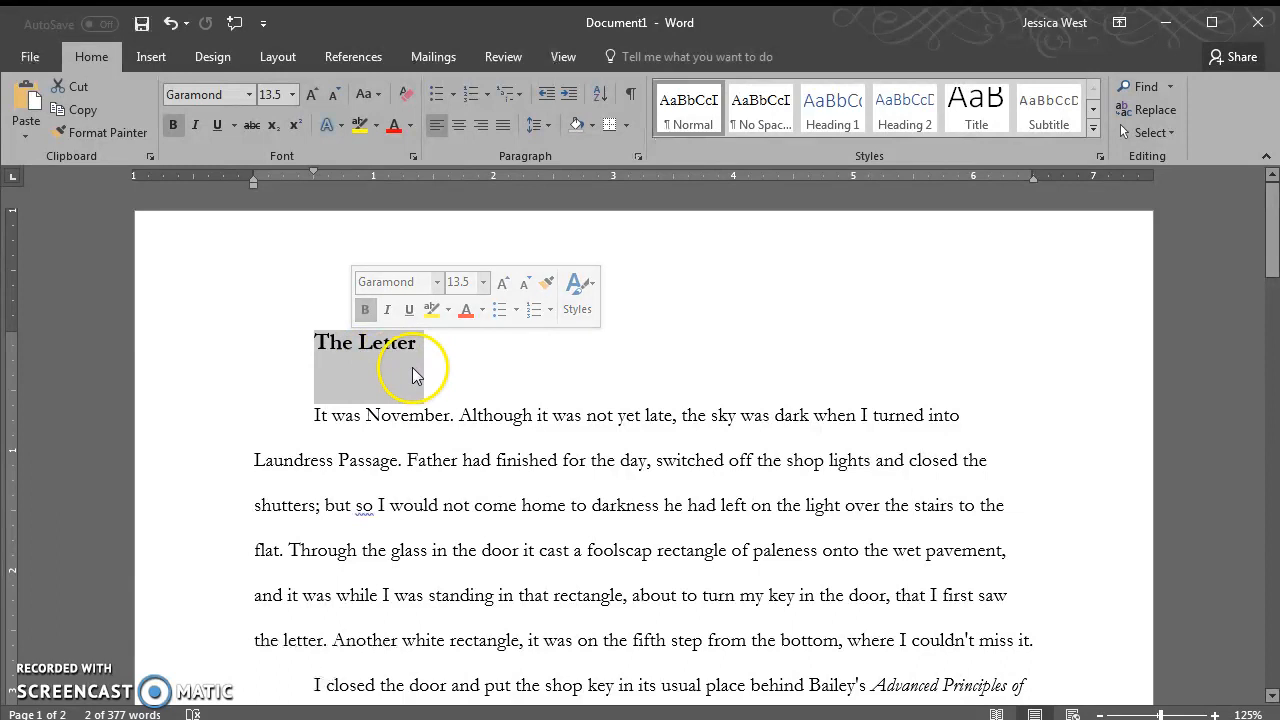
pyautogui.click(832, 113)
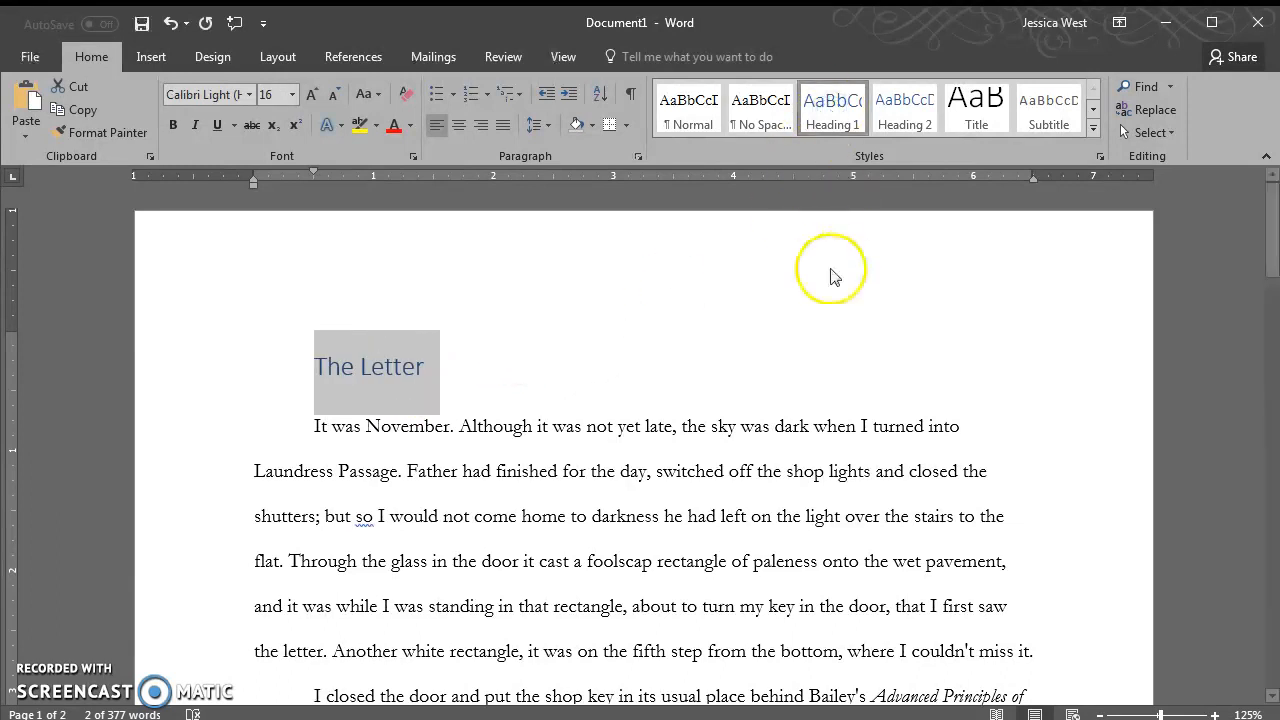
pyautogui.click(520, 380)
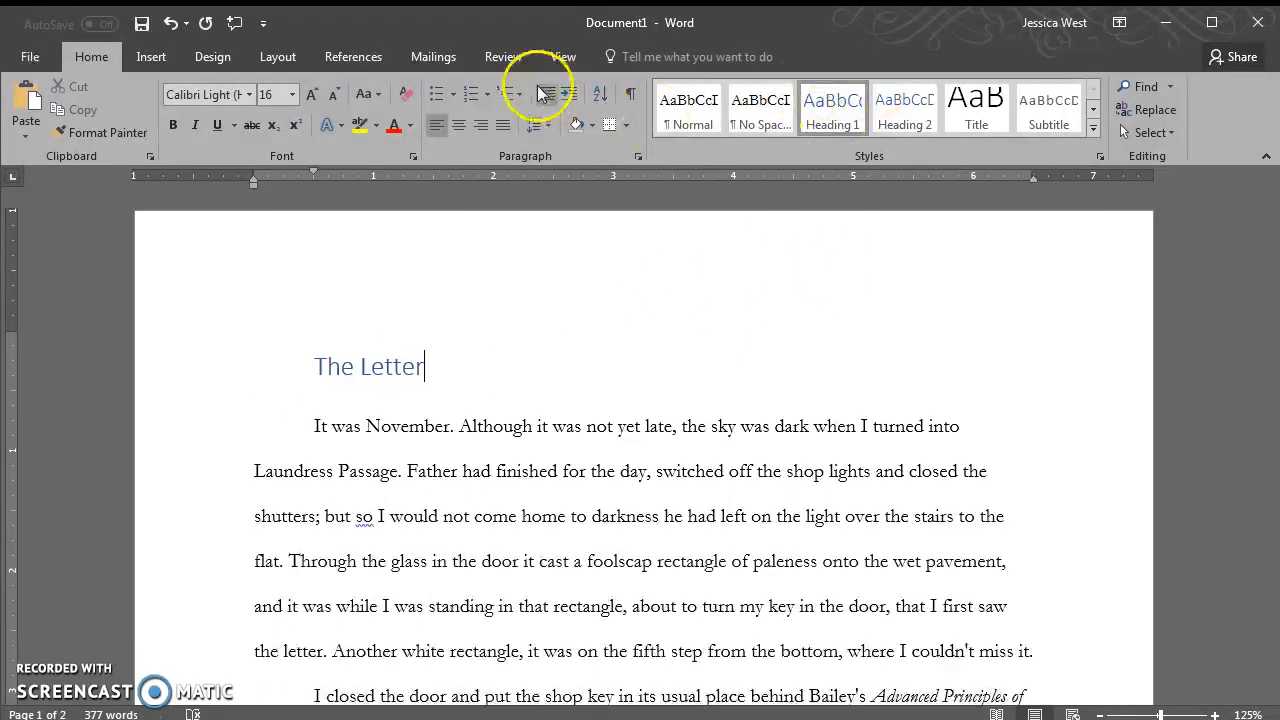
pyautogui.click(492, 58)
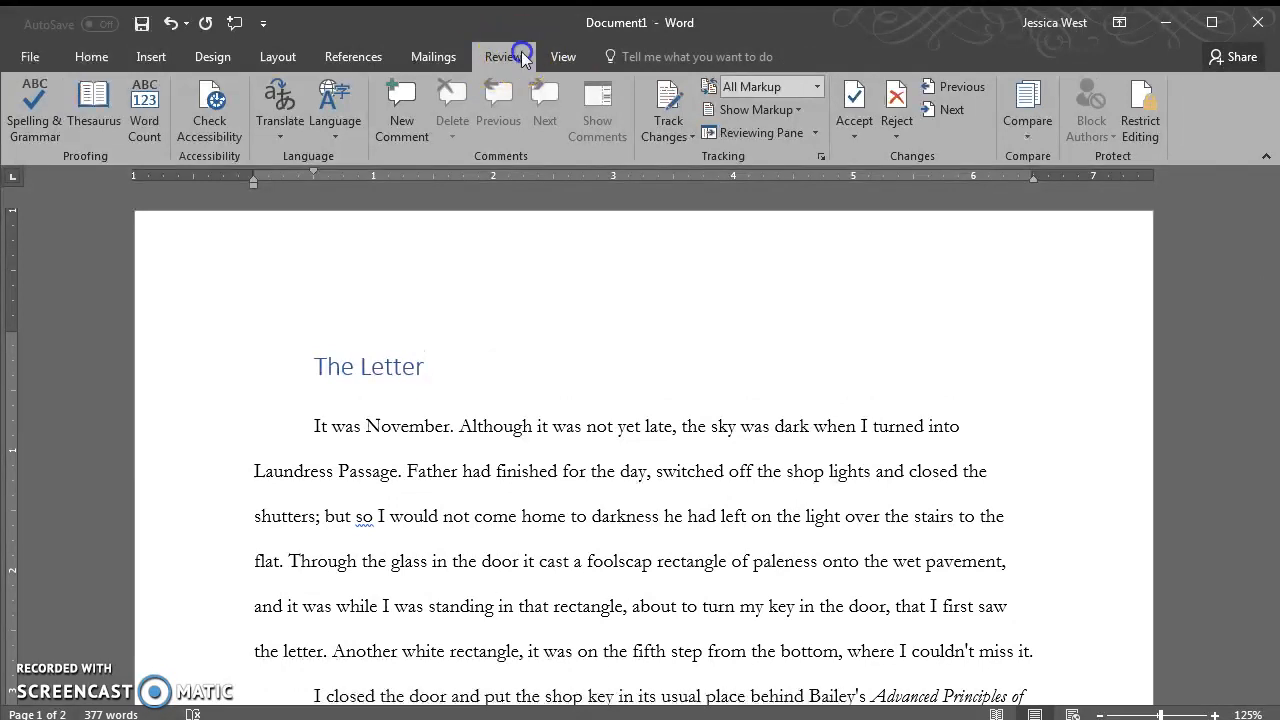
# Show the Navigation Pane and jump to the heading 'The Letter' from it
pyautogui.click(560, 57)
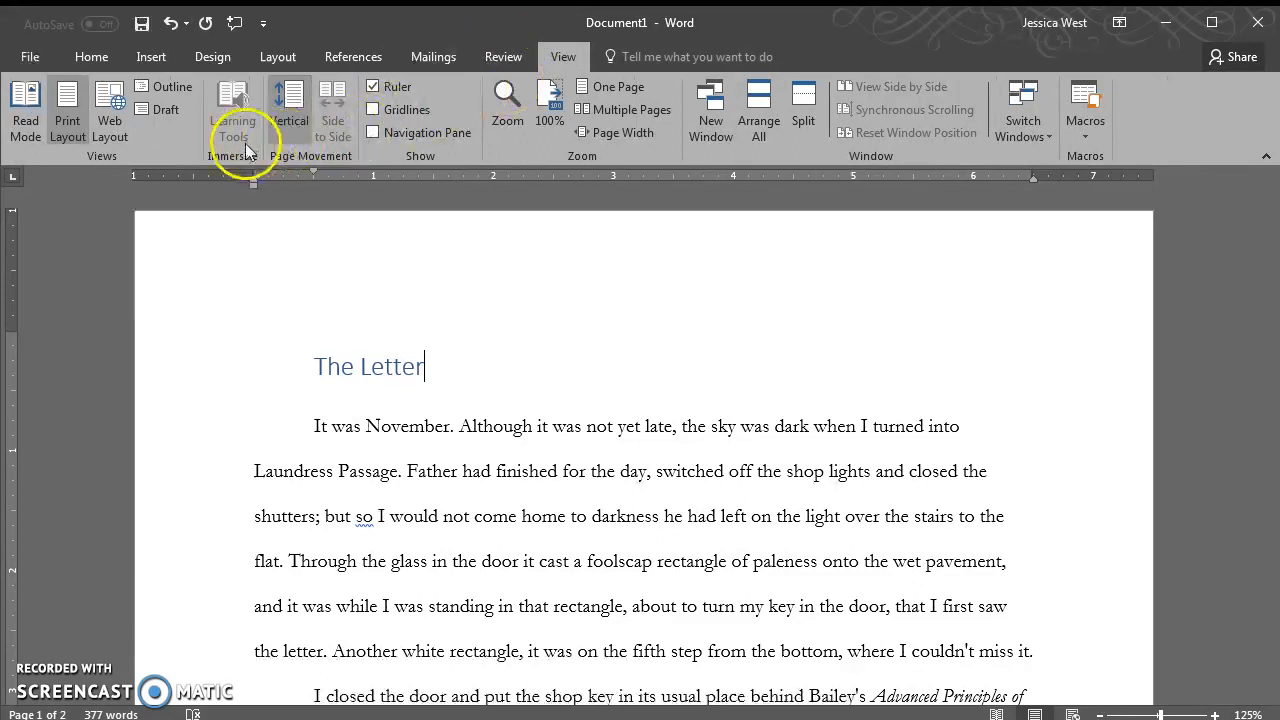
pyautogui.click(371, 134)
pyautogui.click(82, 60)
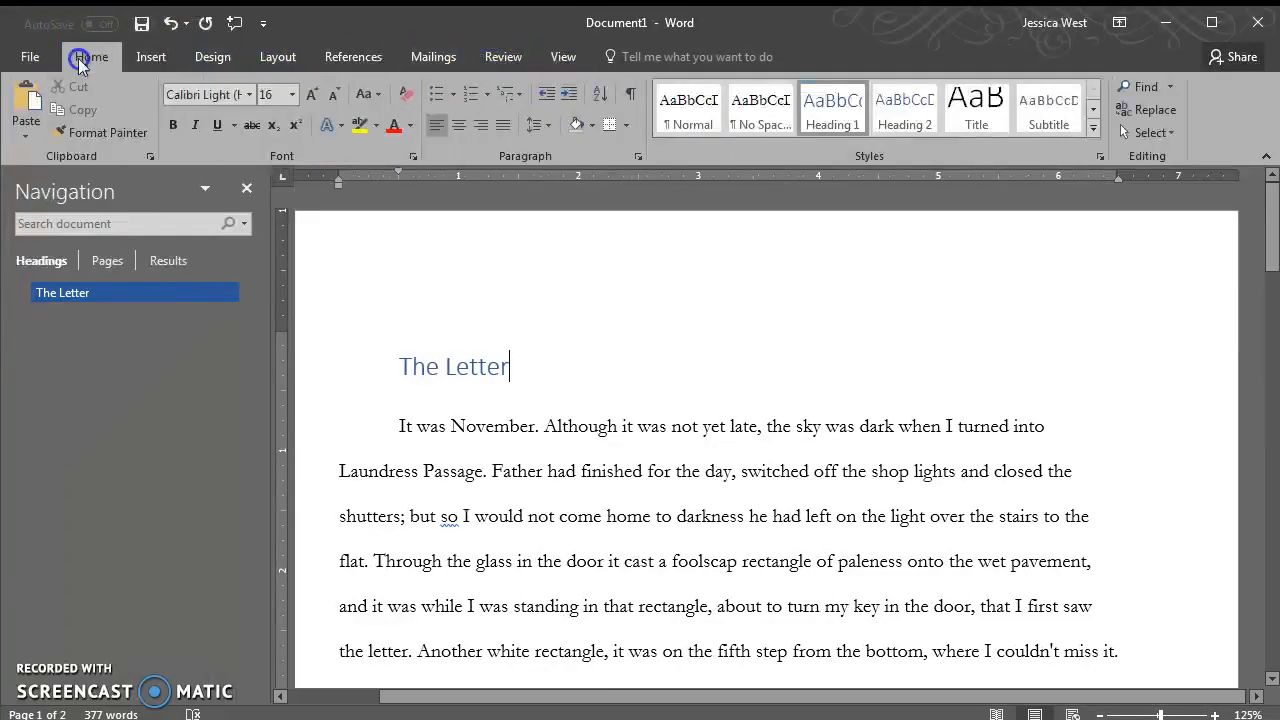
pyautogui.click(151, 57)
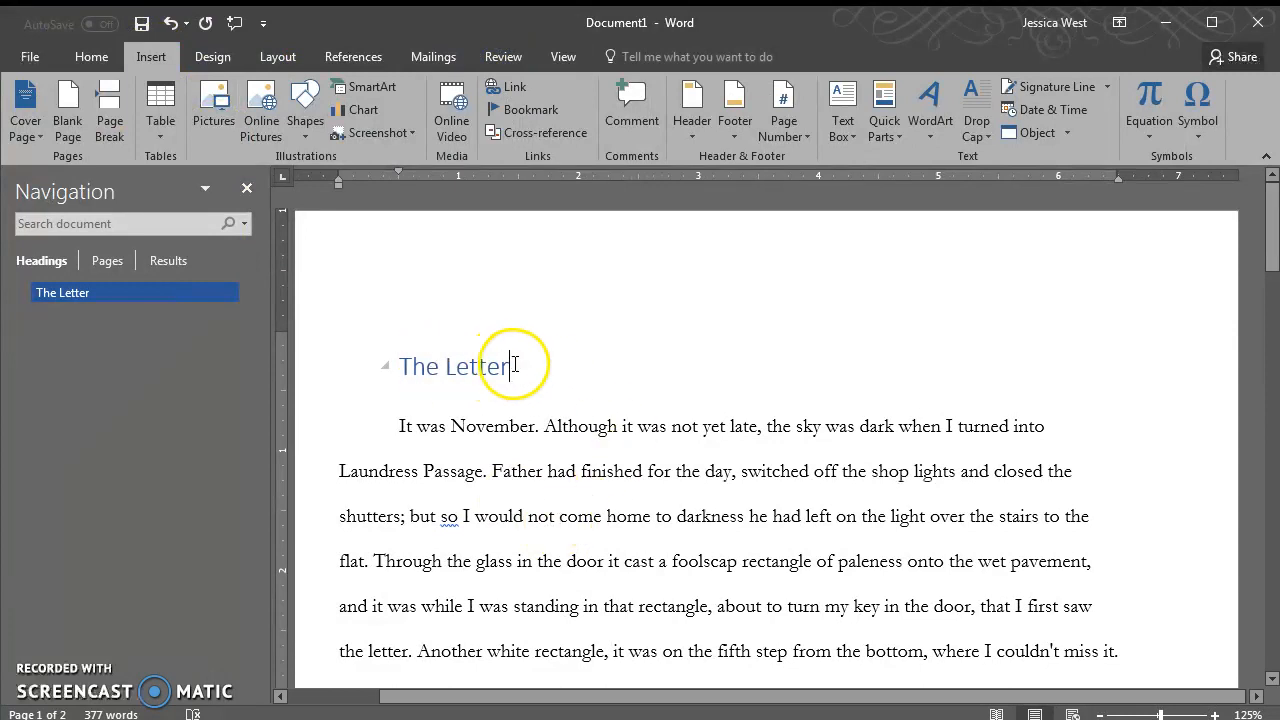
pyautogui.moveTo(515, 364); pyautogui.dragTo(400, 366)
pyautogui.click(75, 298)
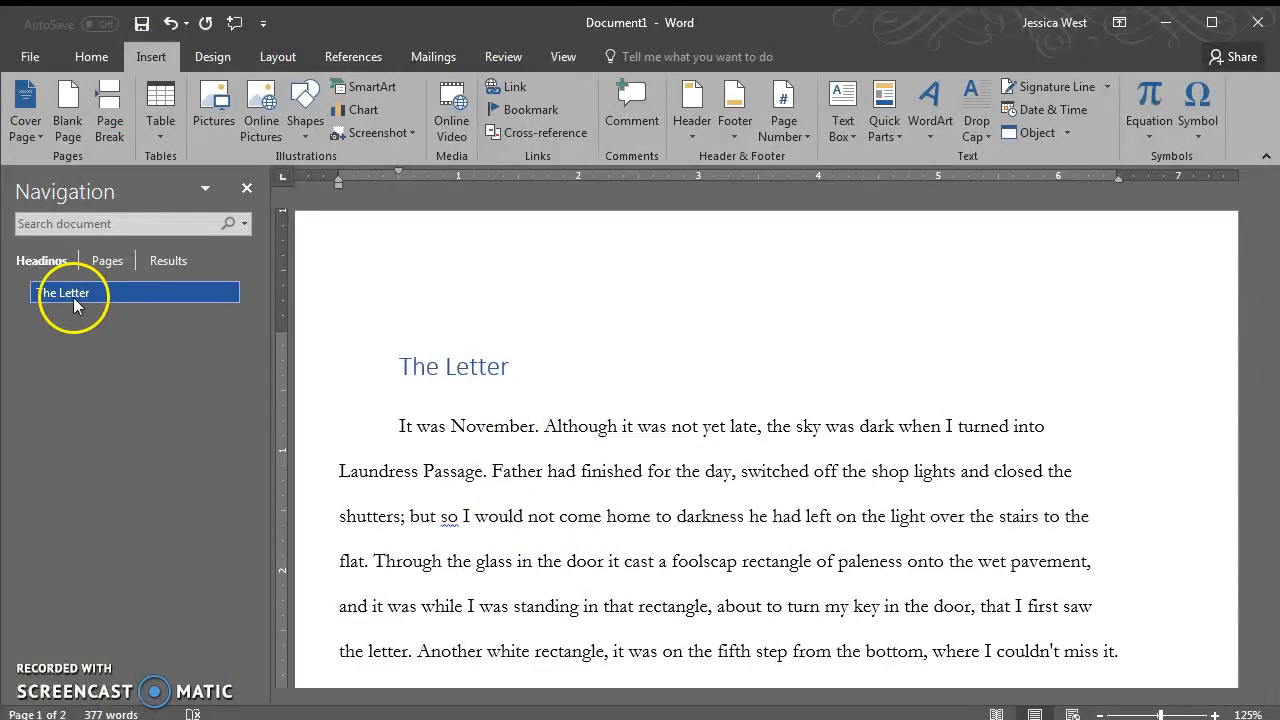
# Reset the title to Normal, then reapply Heading 1 to it
pyautogui.click(390, 229)
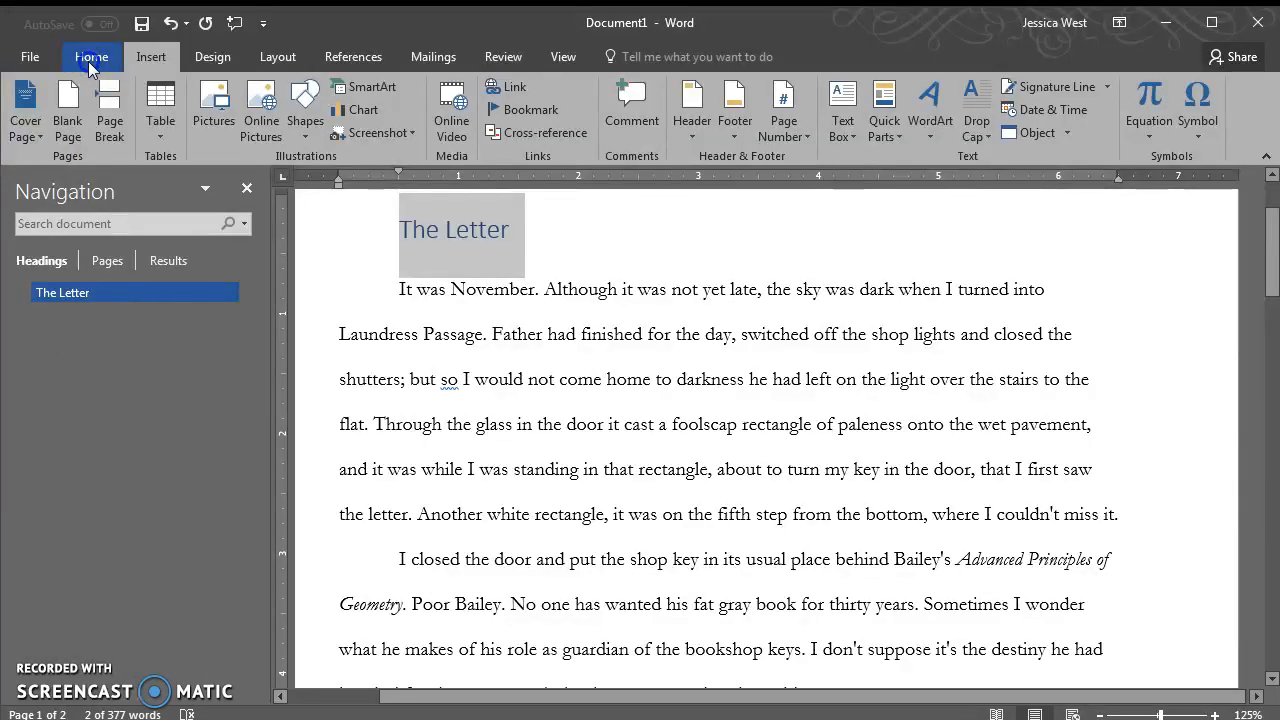
pyautogui.click(88, 61)
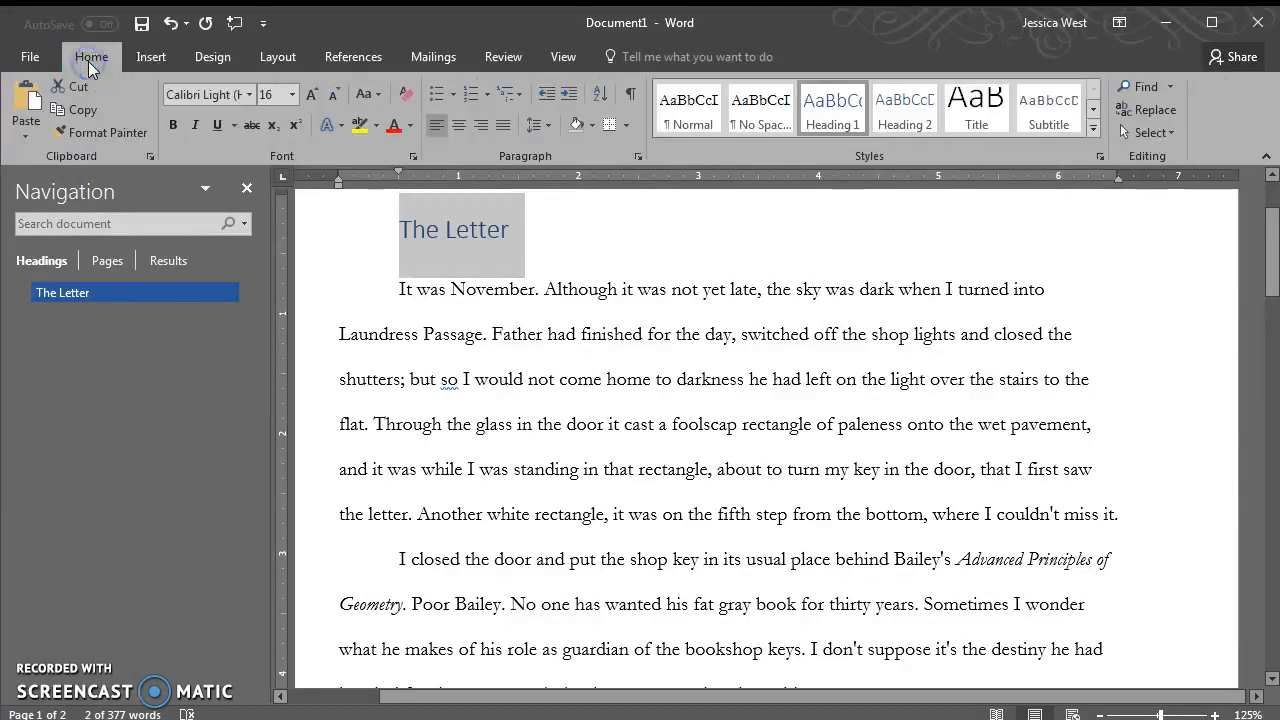
pyautogui.click(688, 110)
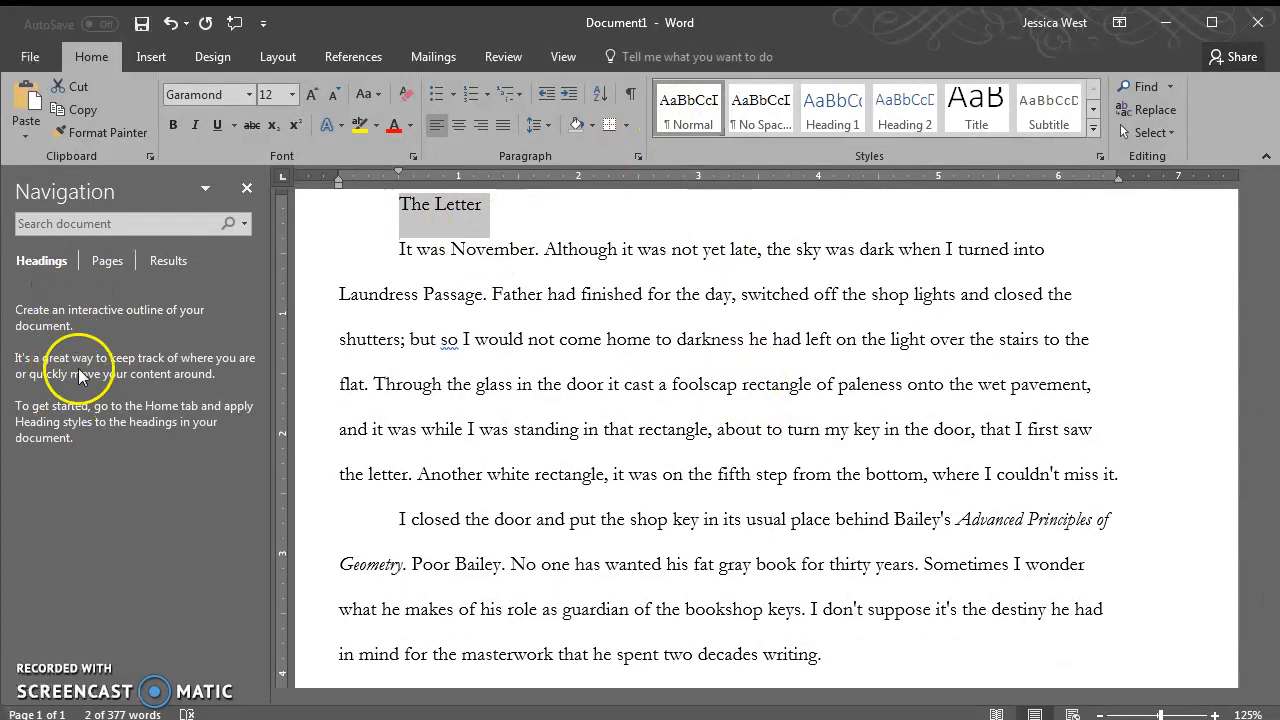
pyautogui.click(832, 110)
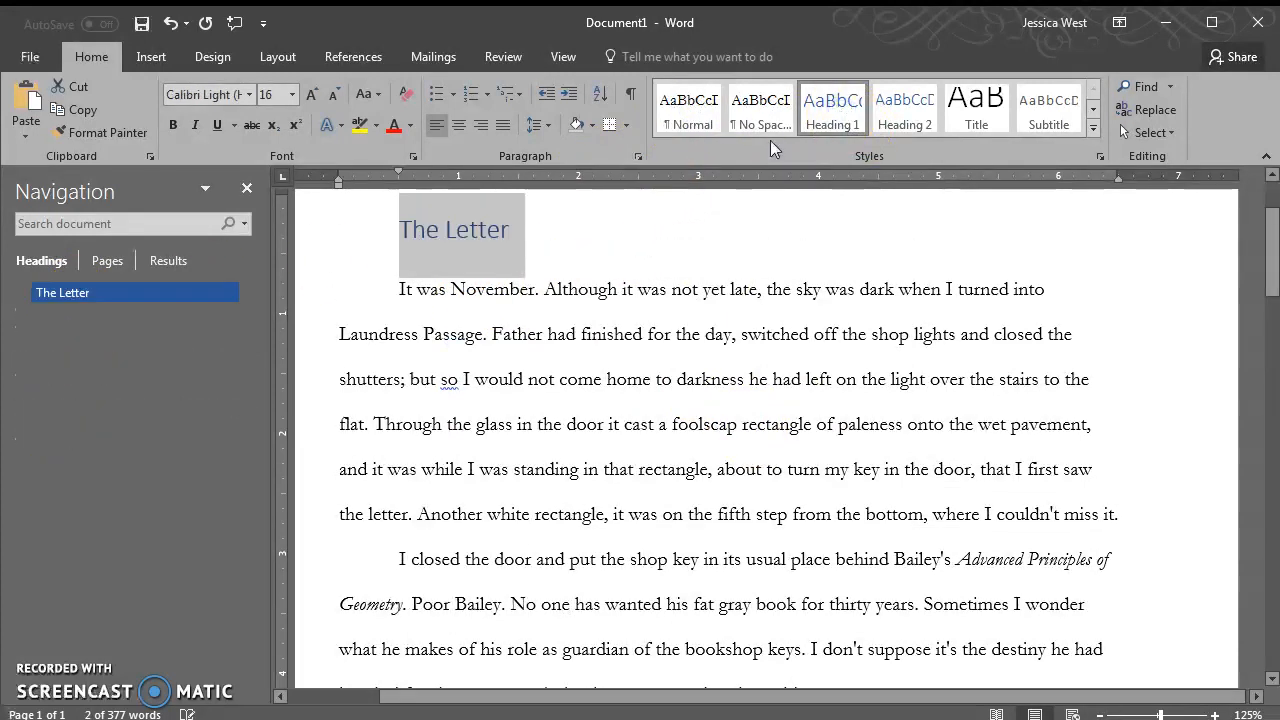
pyautogui.click(567, 254)
# Insert a 'TOC' line above the heading and give it the Title style
pyautogui.scroll(3, 542, 415)
pyautogui.press('Home')
pyautogui.press('Return')
pyautogui.press('Up')
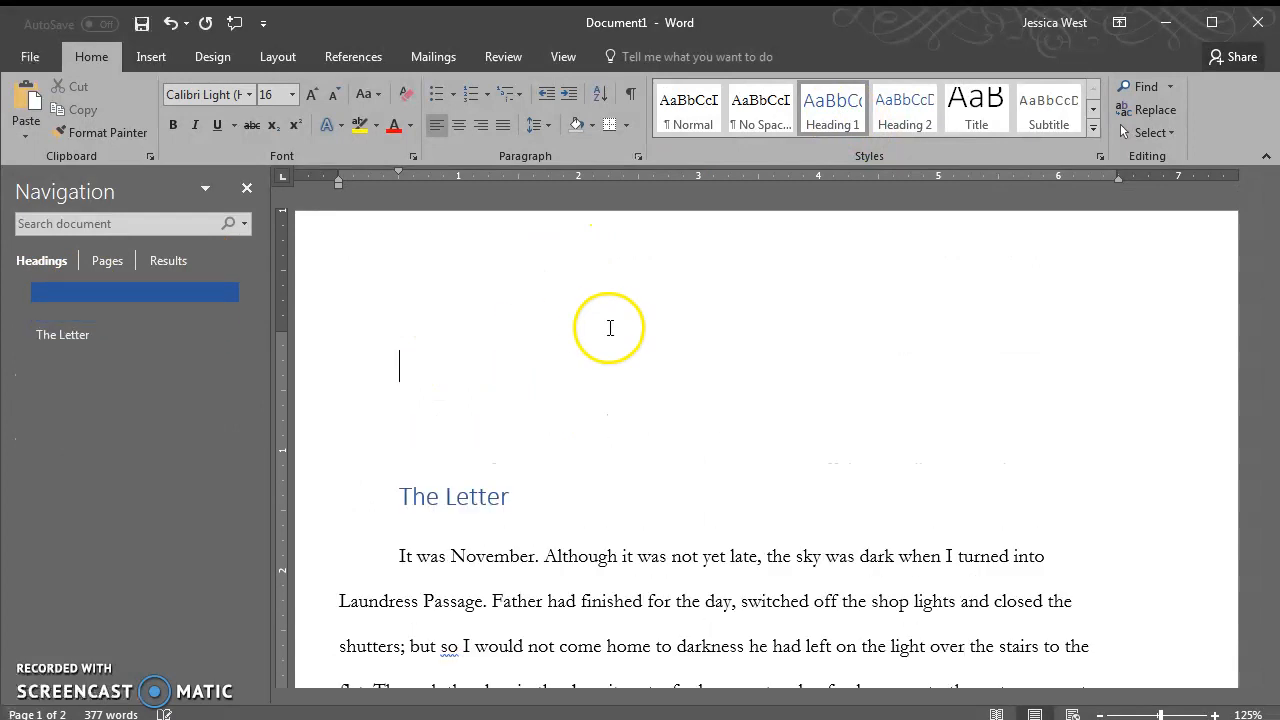
pyautogui.click(357, 357)
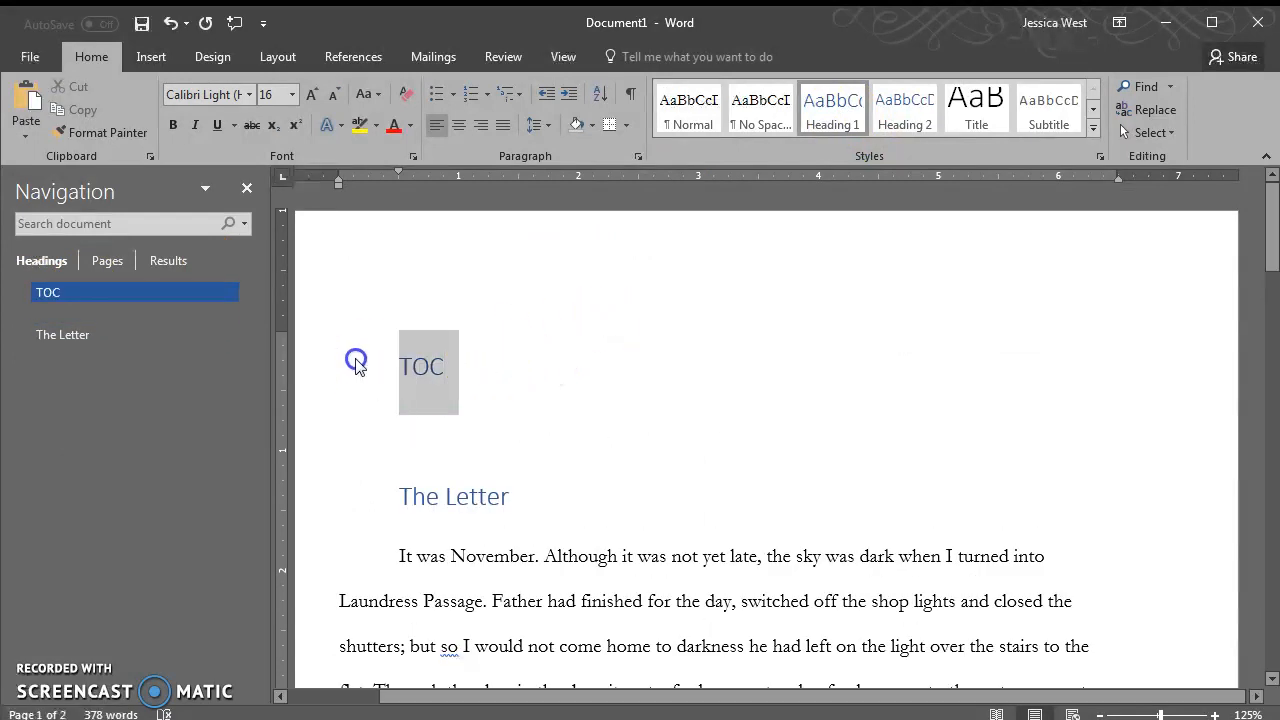
pyautogui.click(975, 123)
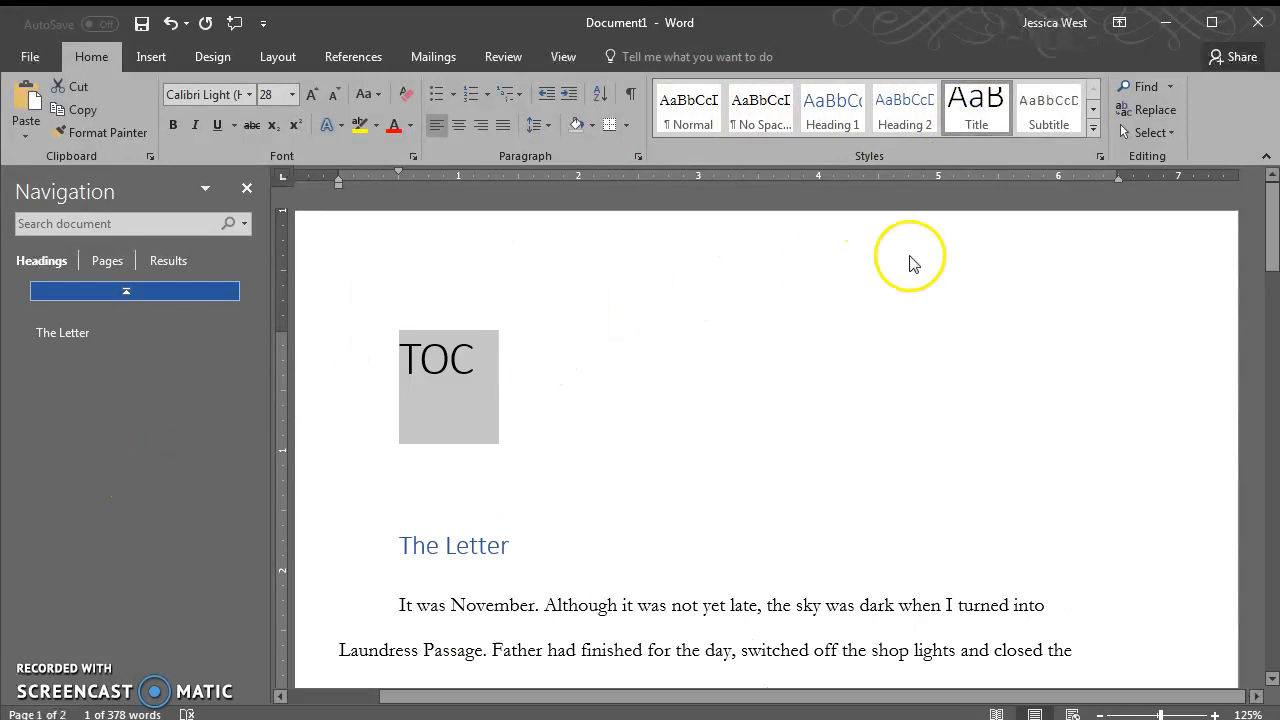
pyautogui.click(560, 355)
# Add a plain line reading 'The Letter' below TOC and select it
pyautogui.press('Return')
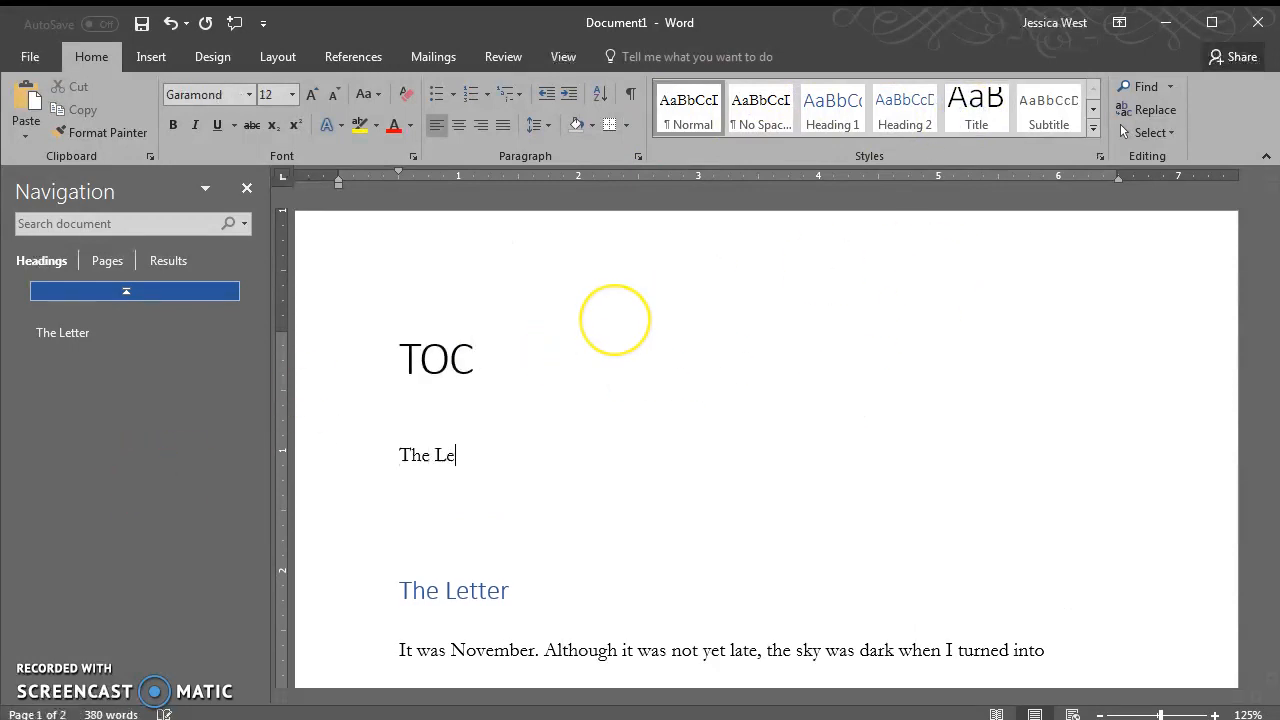
pyautogui.click(489, 451)
pyautogui.click(356, 458)
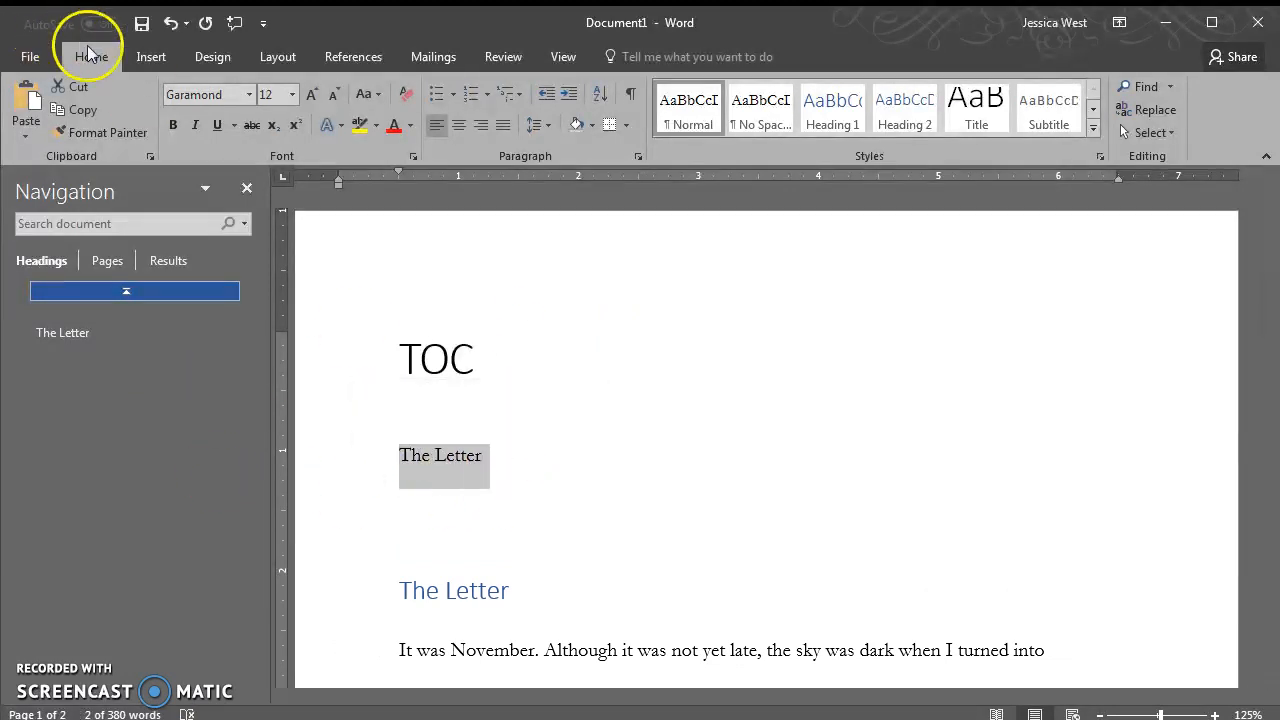
# Hyperlink the "The Letter" line under TOC to the document's The Letter heading
pyautogui.click(150, 56)
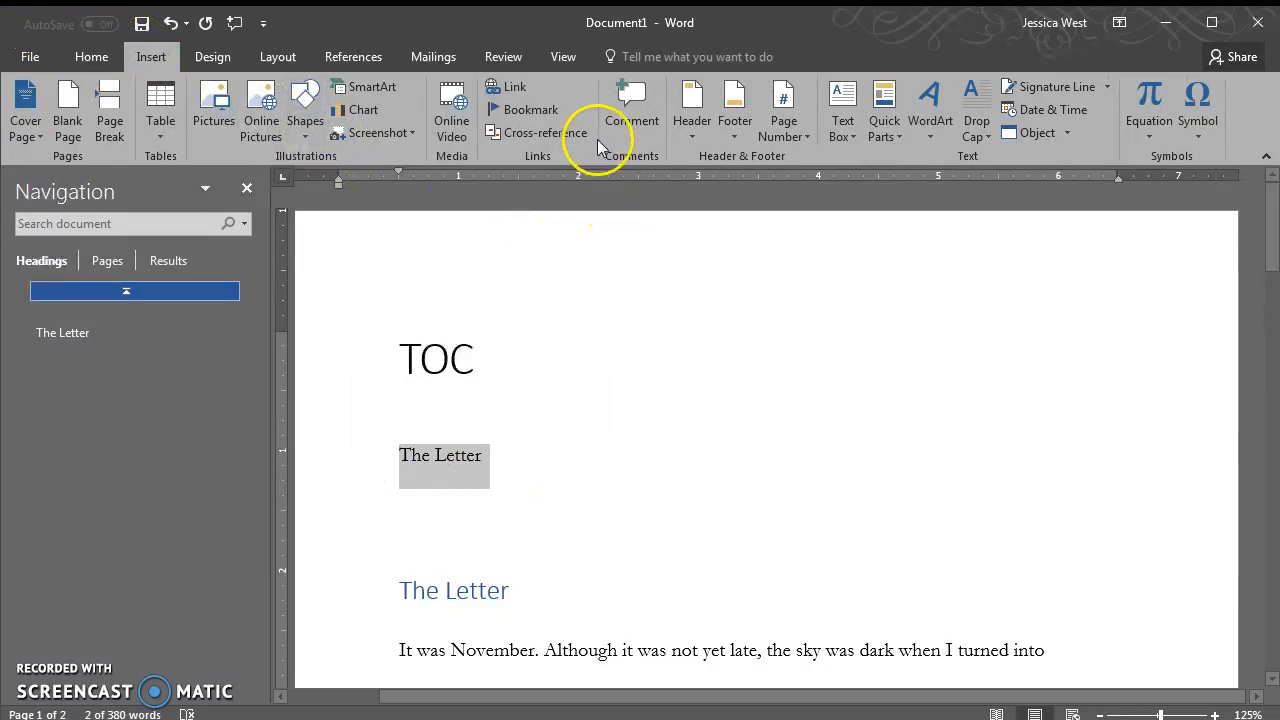
pyautogui.click(512, 90)
pyautogui.click(684, 512)
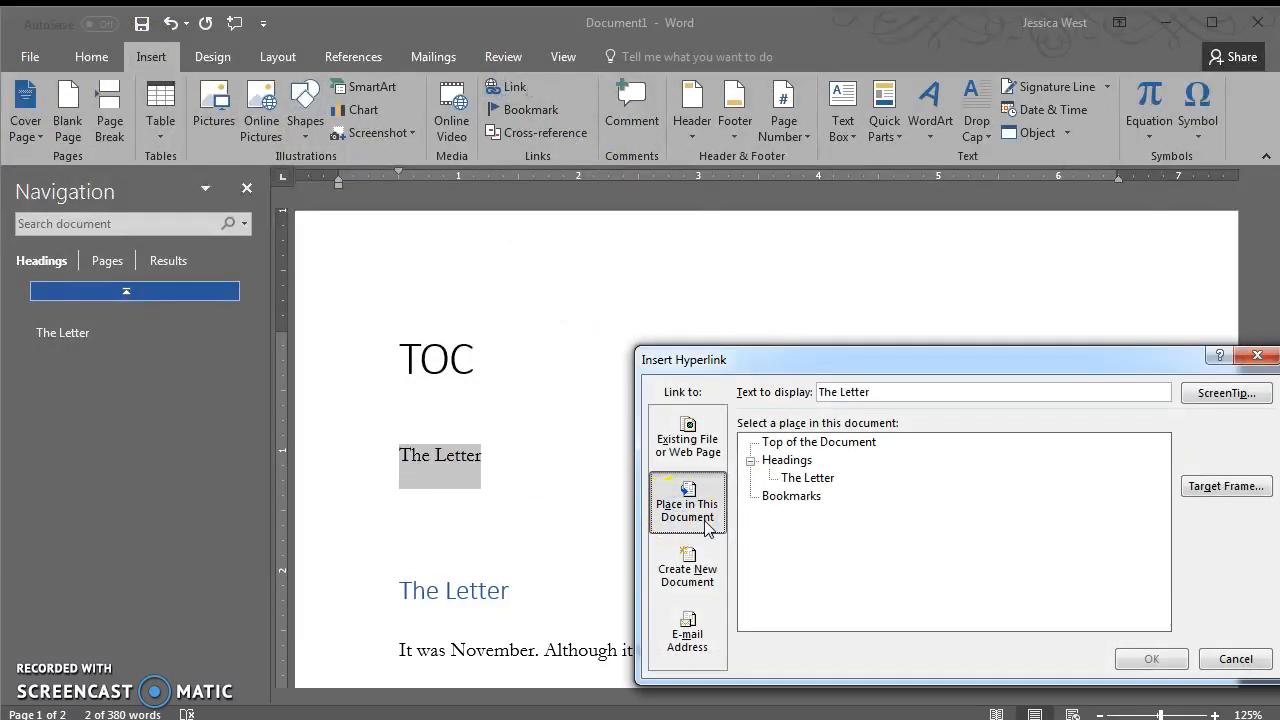
pyautogui.click(800, 479)
pyautogui.click(836, 490)
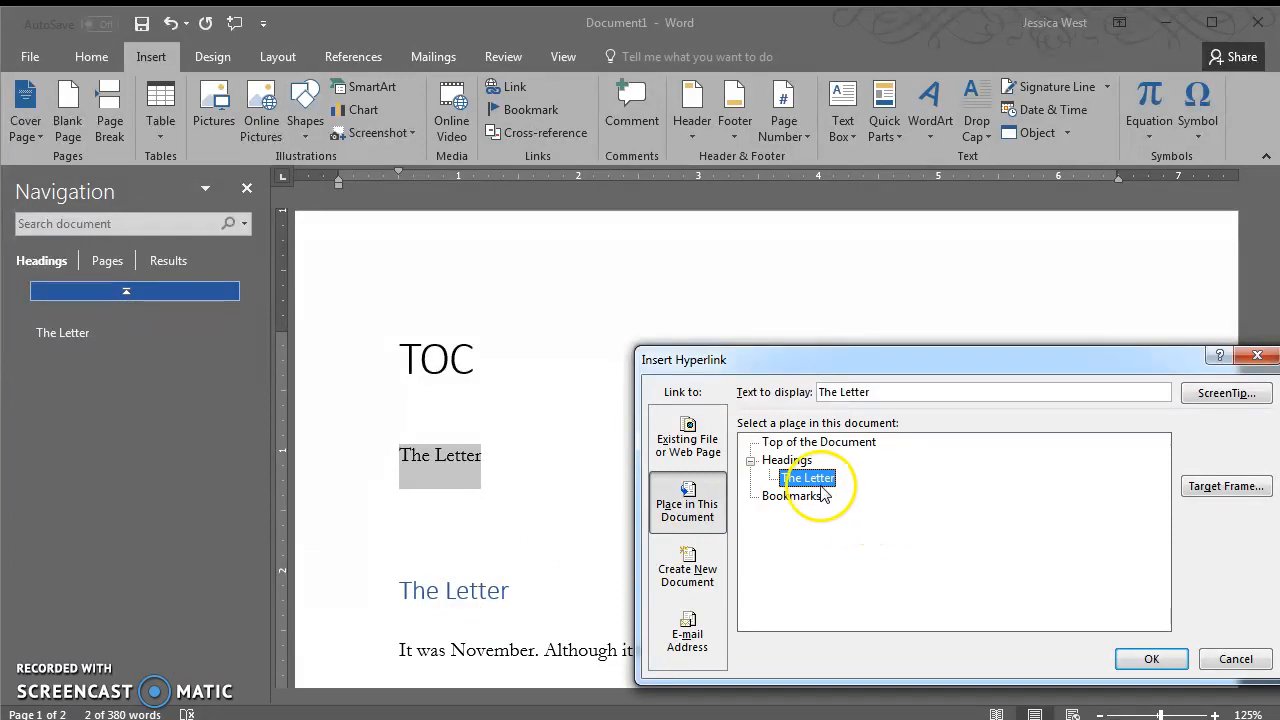
pyautogui.click(1151, 660)
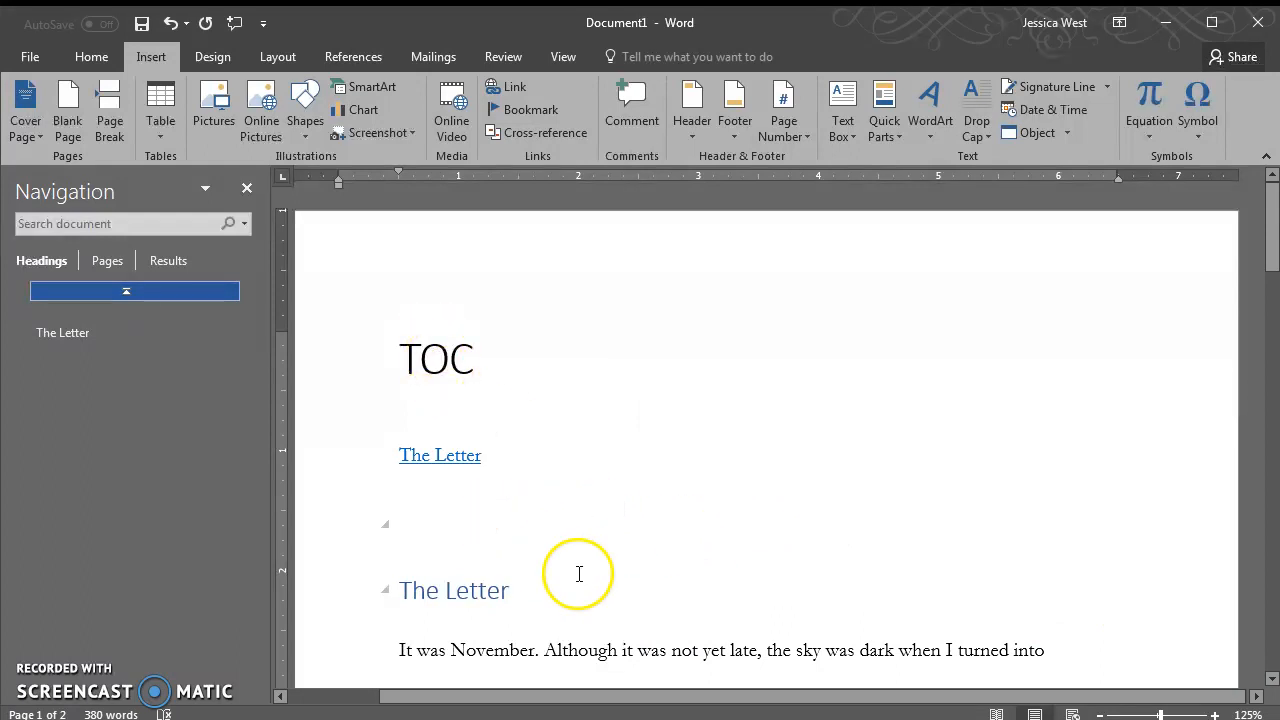
# Apply the Title style to the TOC title paragraph
pyautogui.scroll(-2, 584, 572)
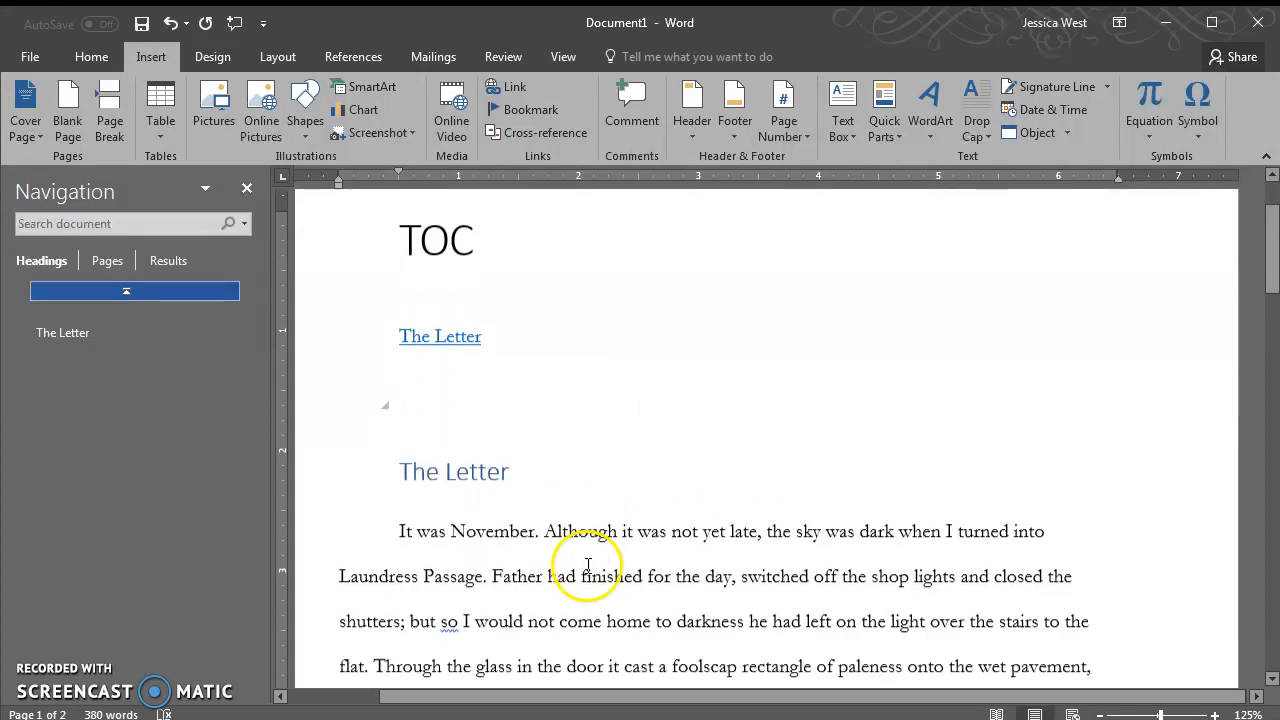
pyautogui.click(524, 491)
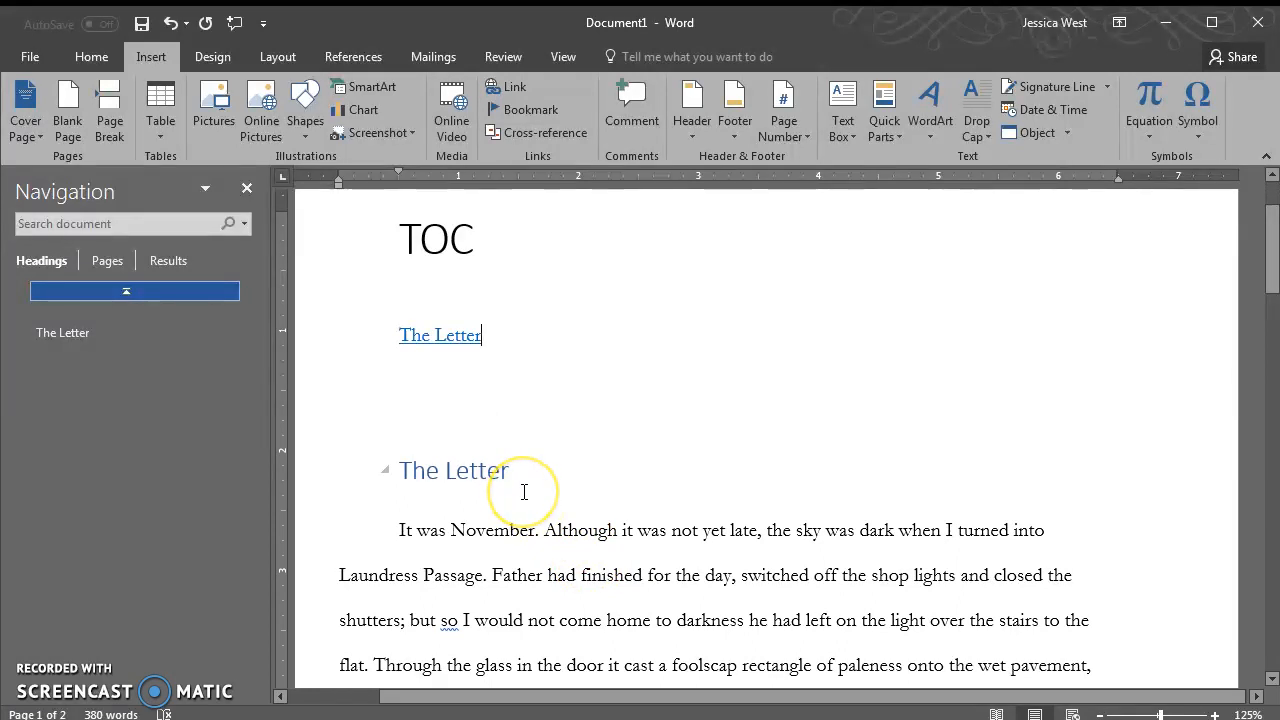
pyautogui.tripleClick(432, 243)
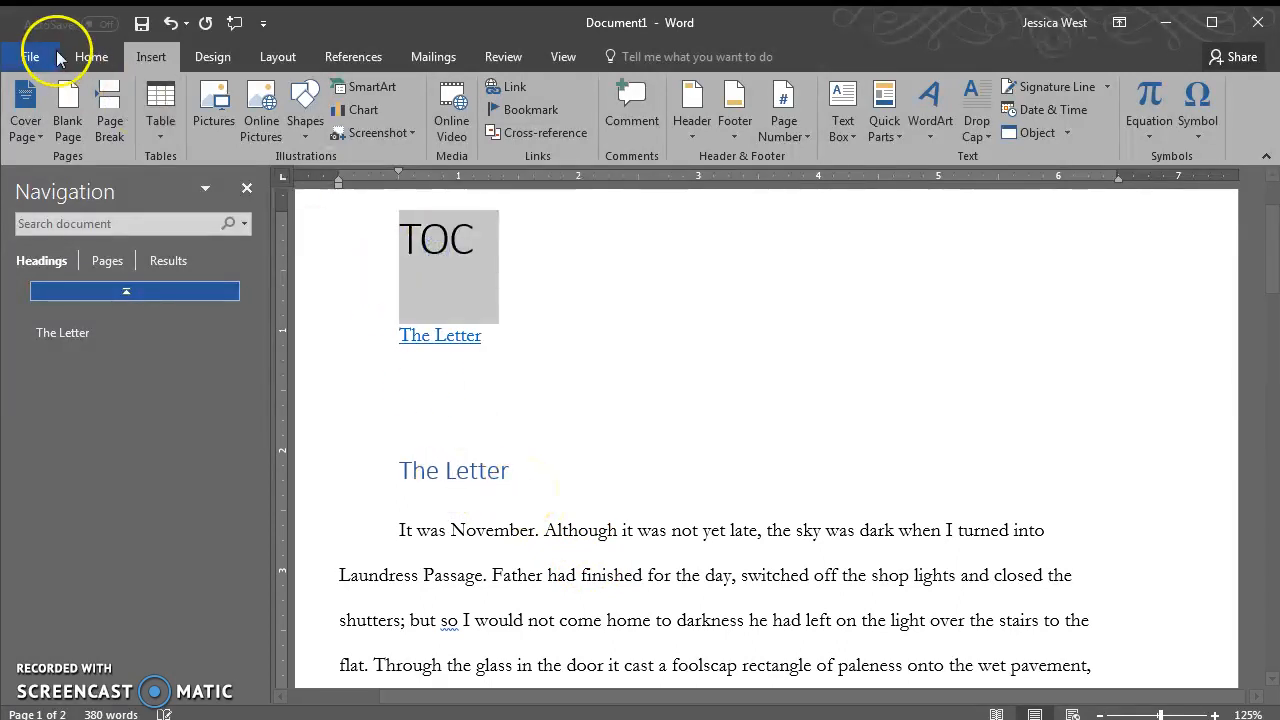
pyautogui.click(88, 57)
pyautogui.click(979, 117)
# Modify the Title style to use centered alignment
pyautogui.rightClick(979, 117)
pyautogui.click(995, 127)
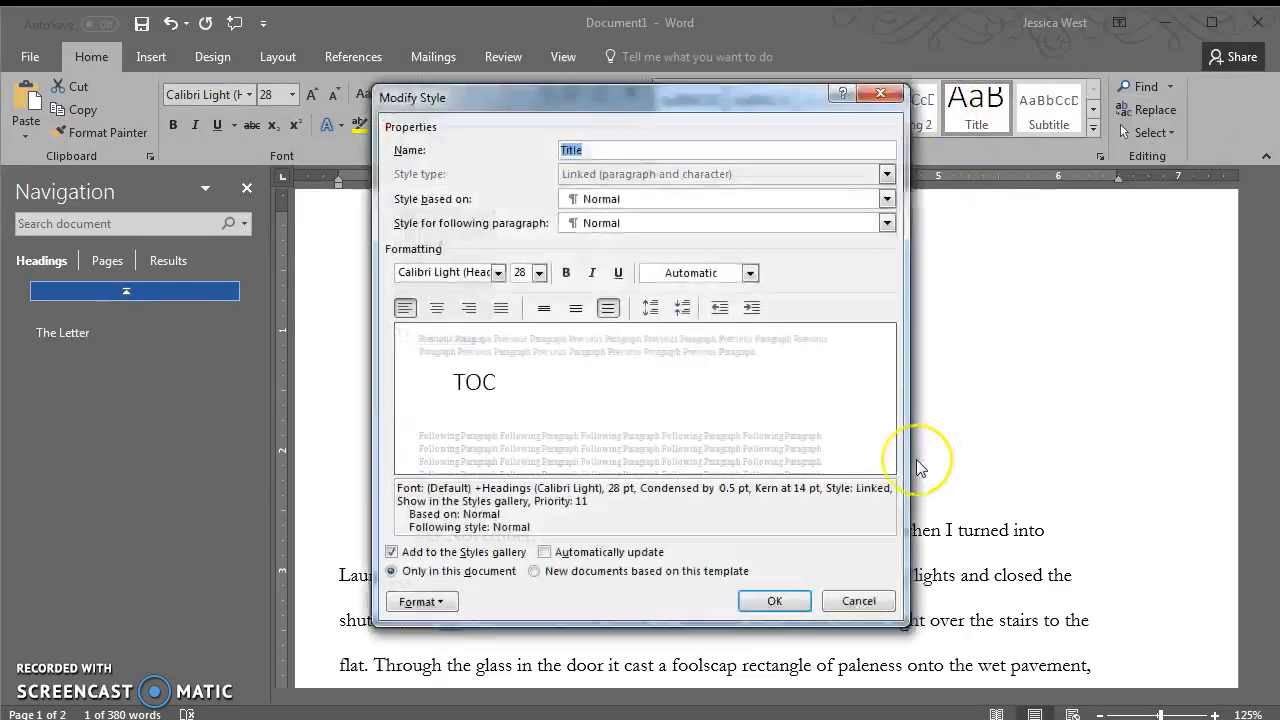
pyautogui.click(437, 308)
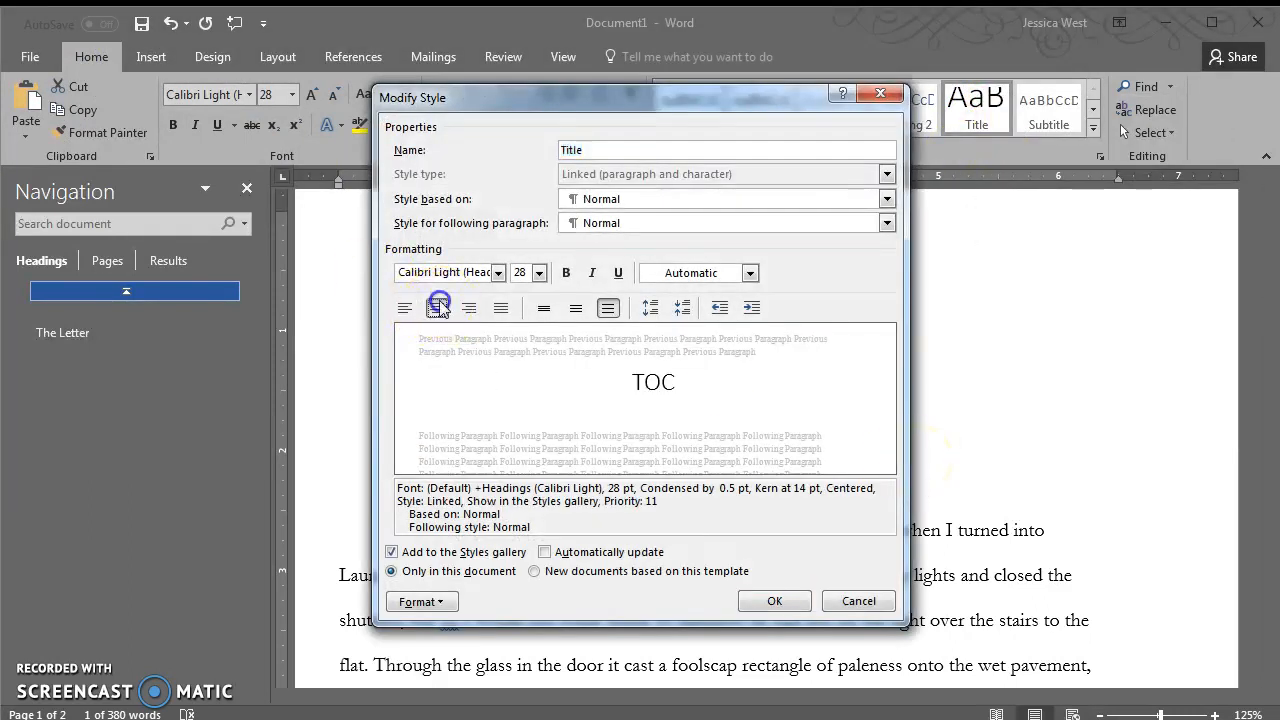
pyautogui.click(774, 601)
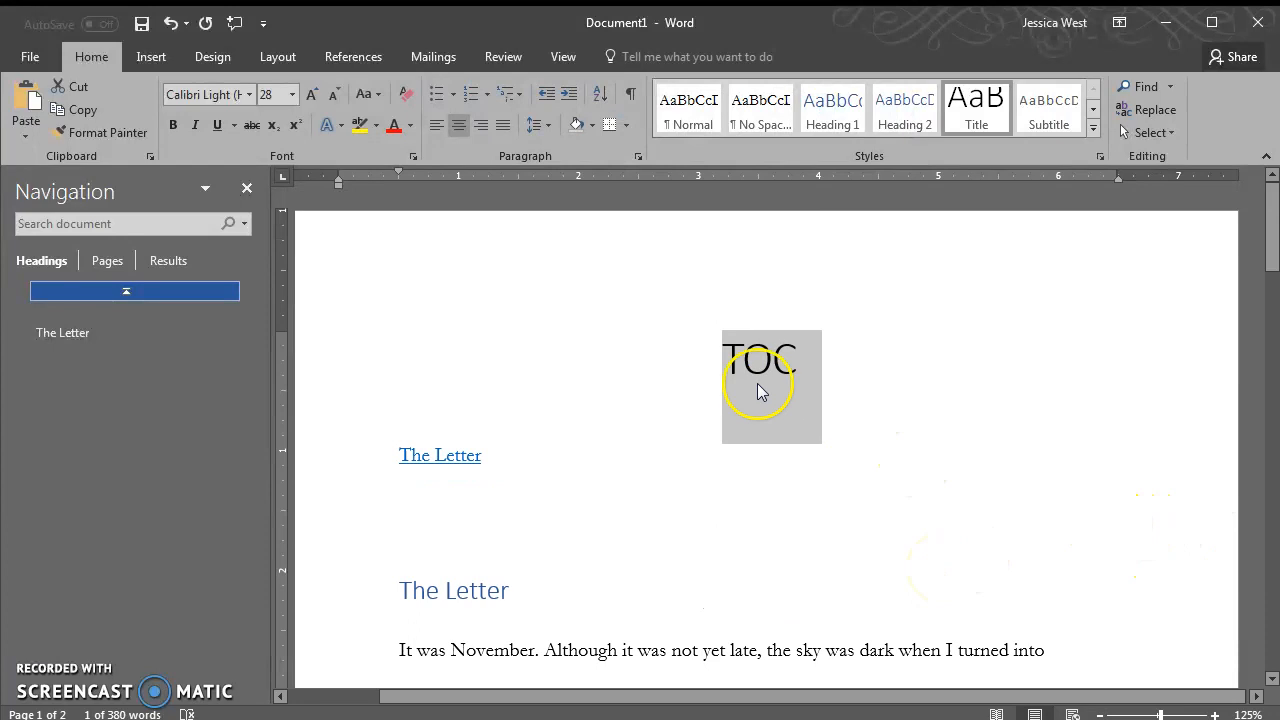
# Set the Title style's special indent to (none) so TOC centers fully
pyautogui.rightClick(968, 114)
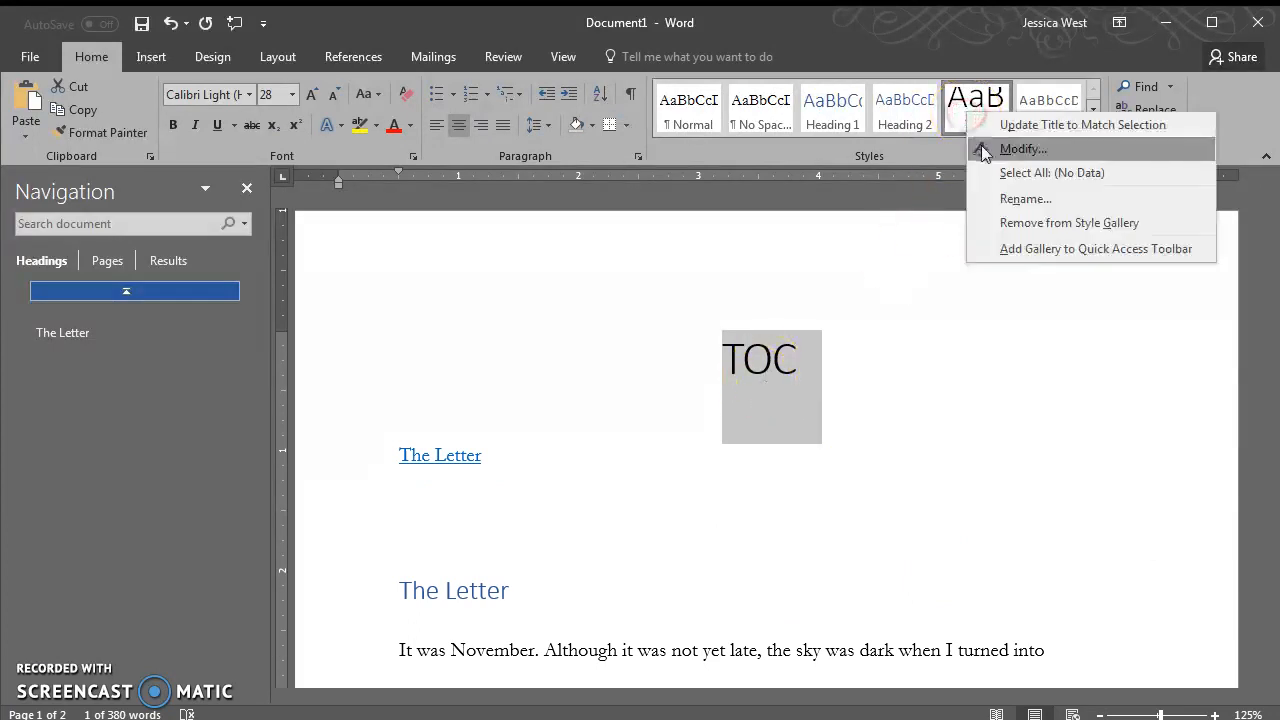
pyautogui.click(1022, 148)
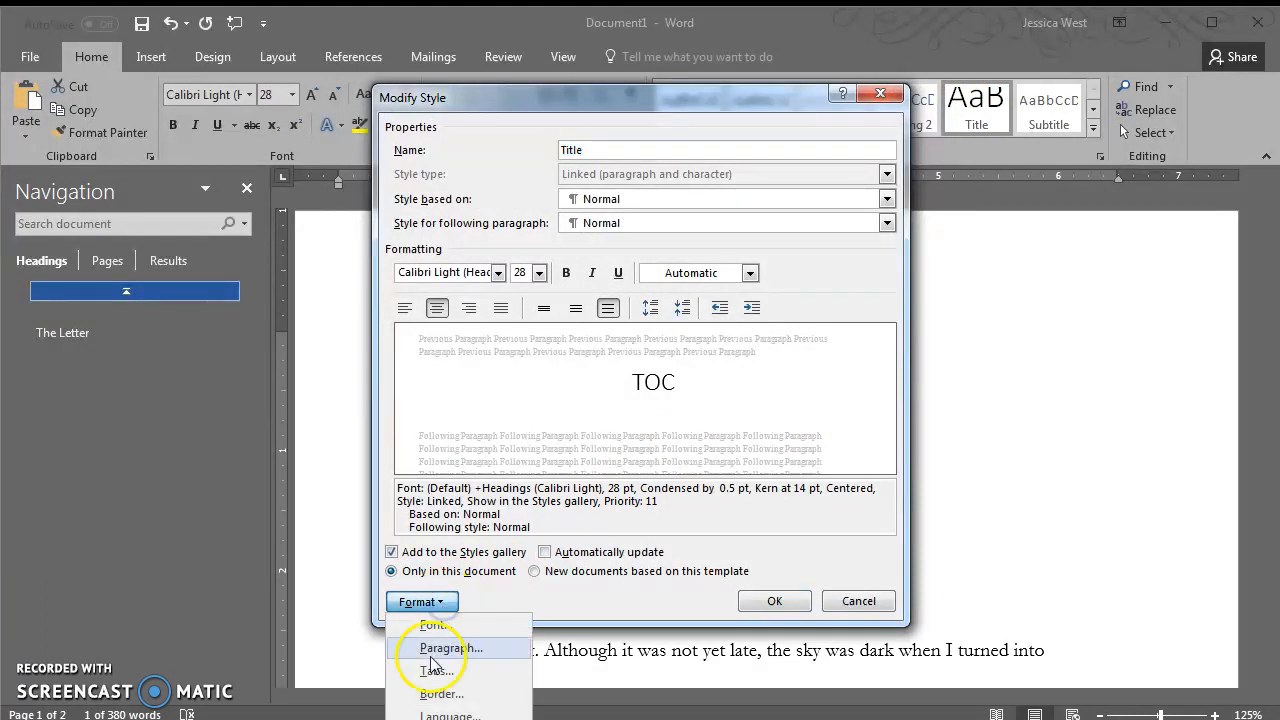
pyautogui.click(447, 648)
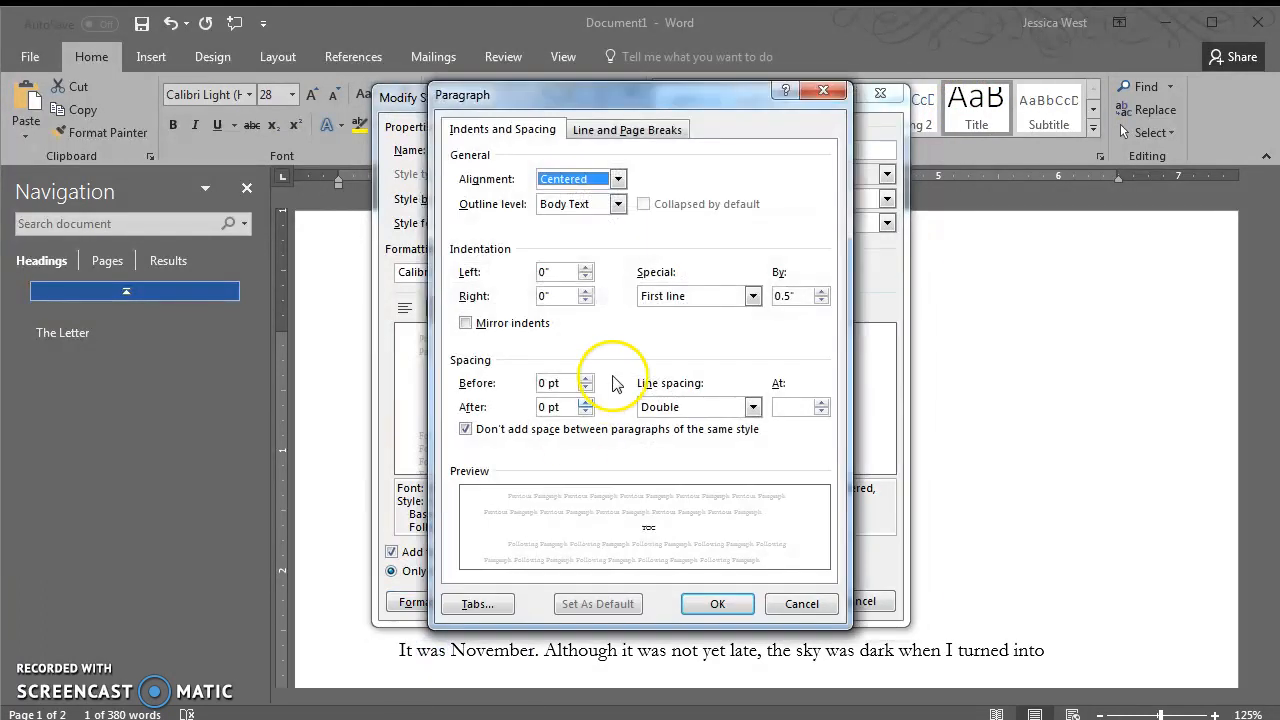
pyautogui.click(733, 297)
pyautogui.click(679, 316)
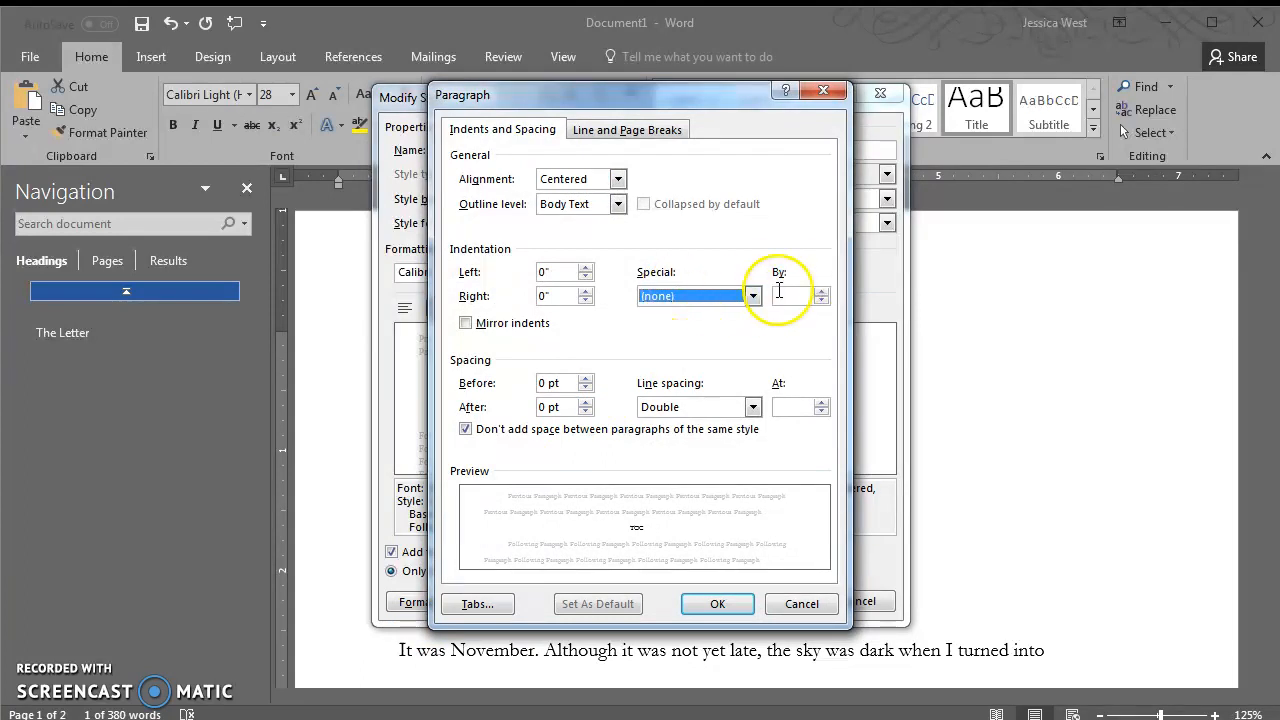
pyautogui.click(714, 605)
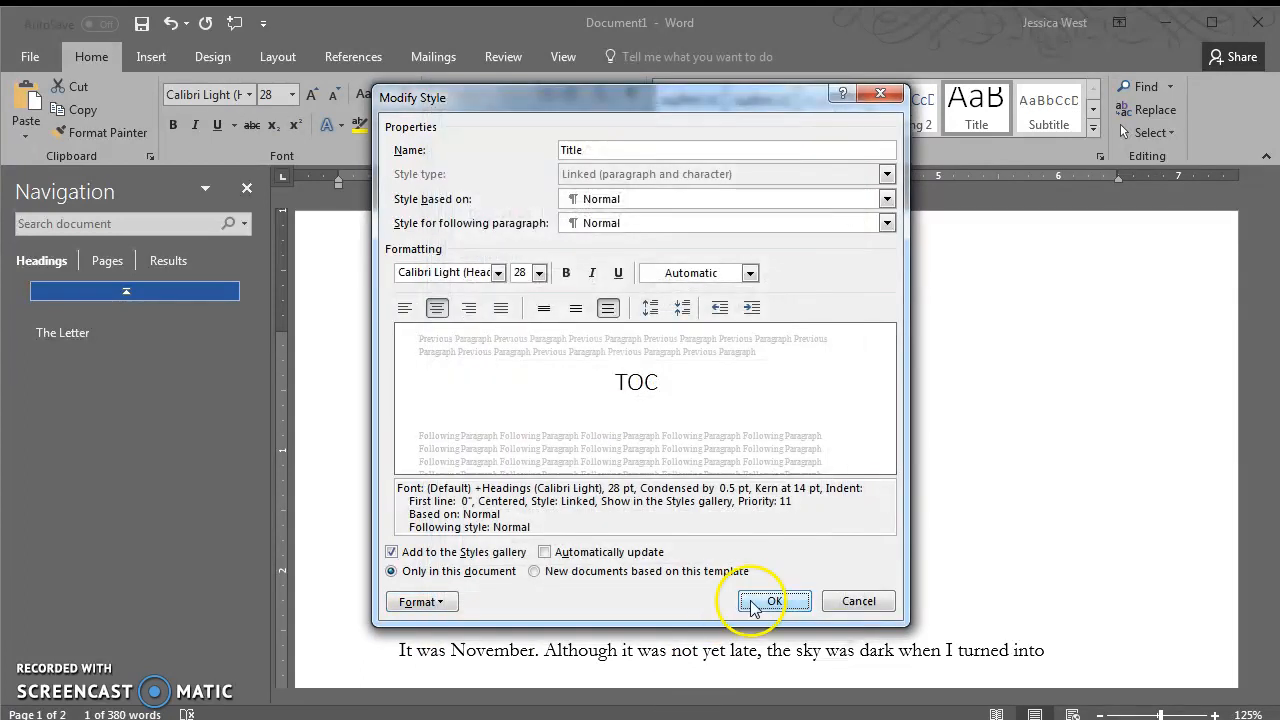
pyautogui.click(766, 601)
pyautogui.click(619, 608)
pyautogui.doubleClick(714, 360)
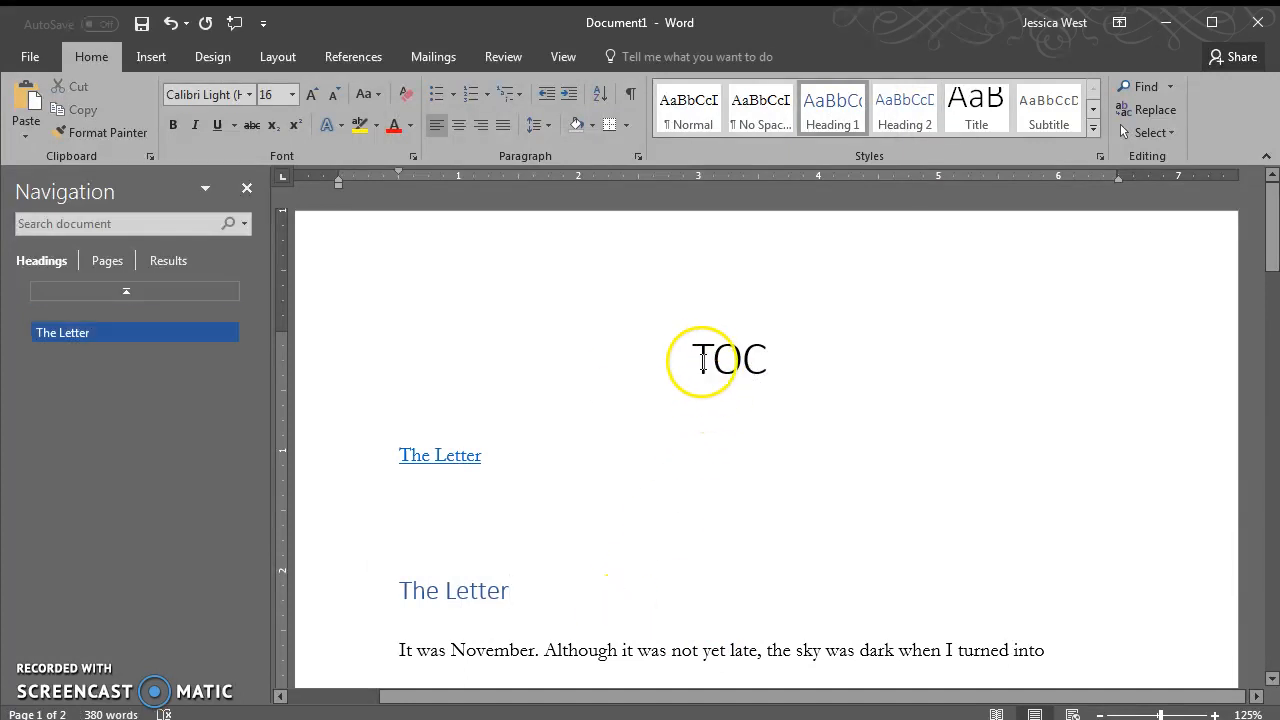
pyautogui.click(758, 632)
pyautogui.click(792, 362)
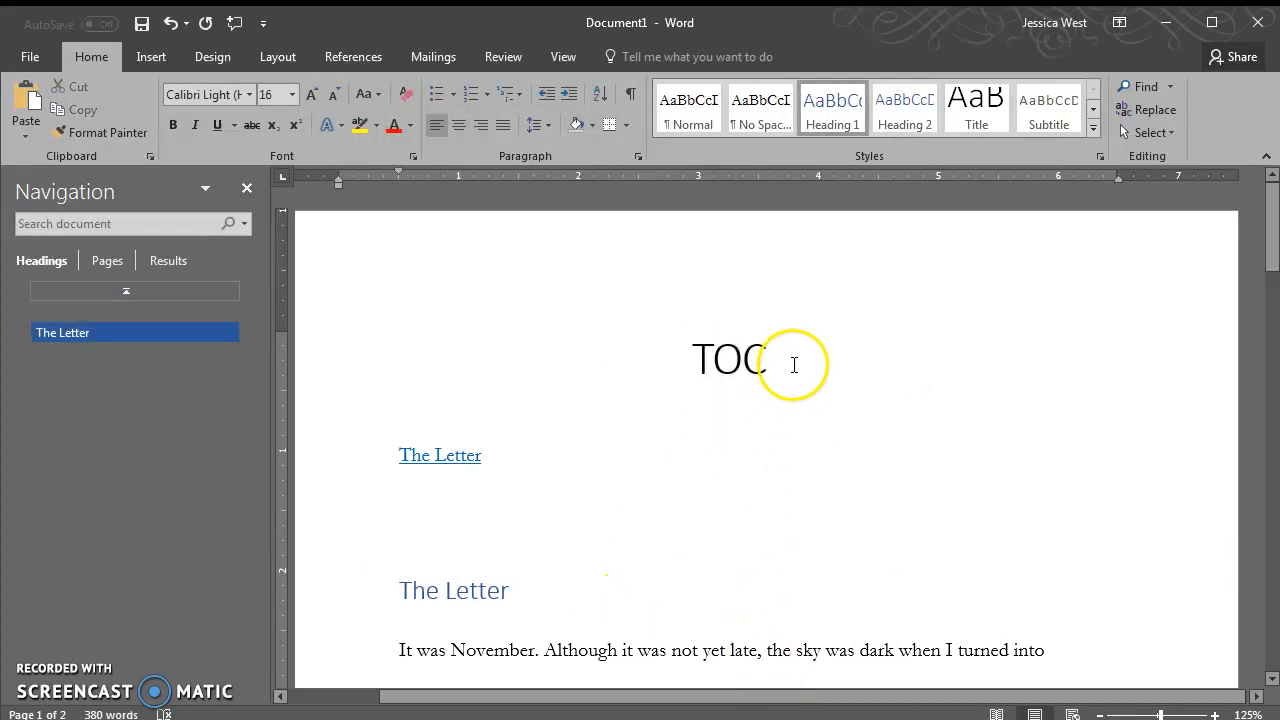
pyautogui.press('Delete')
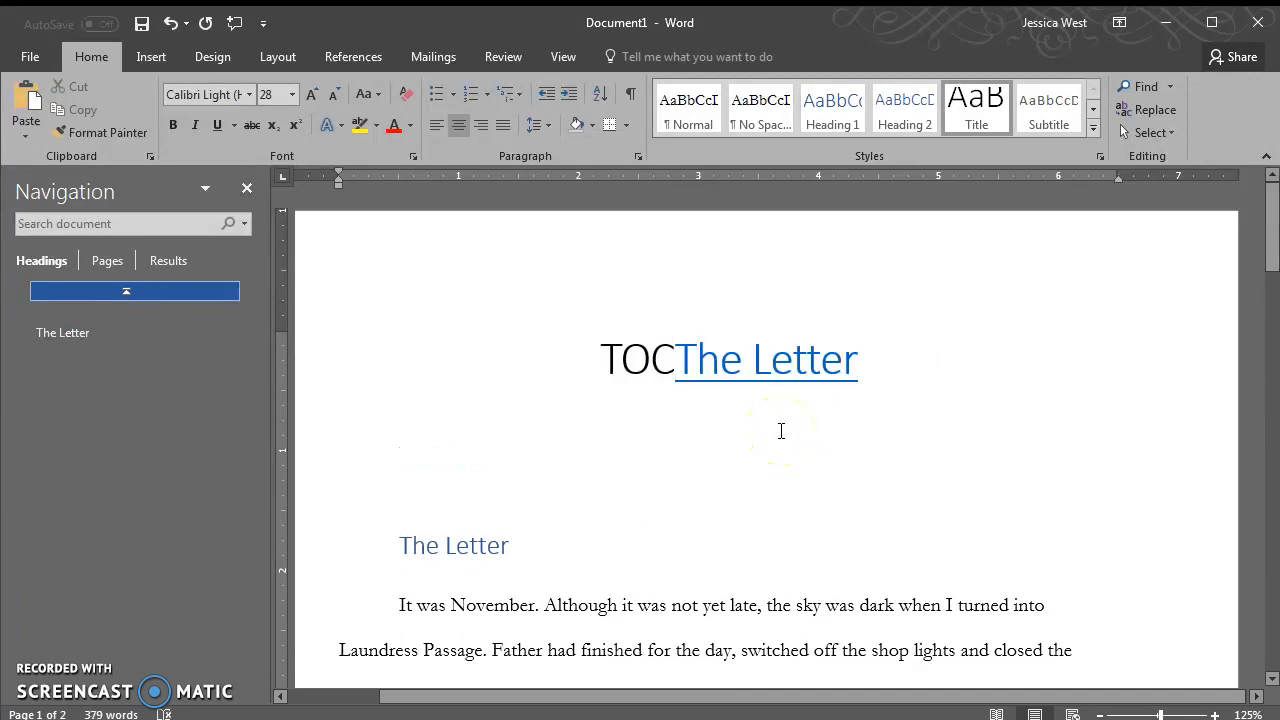
pyautogui.hotkey('ctrl', 'z')
pyautogui.click(665, 392)
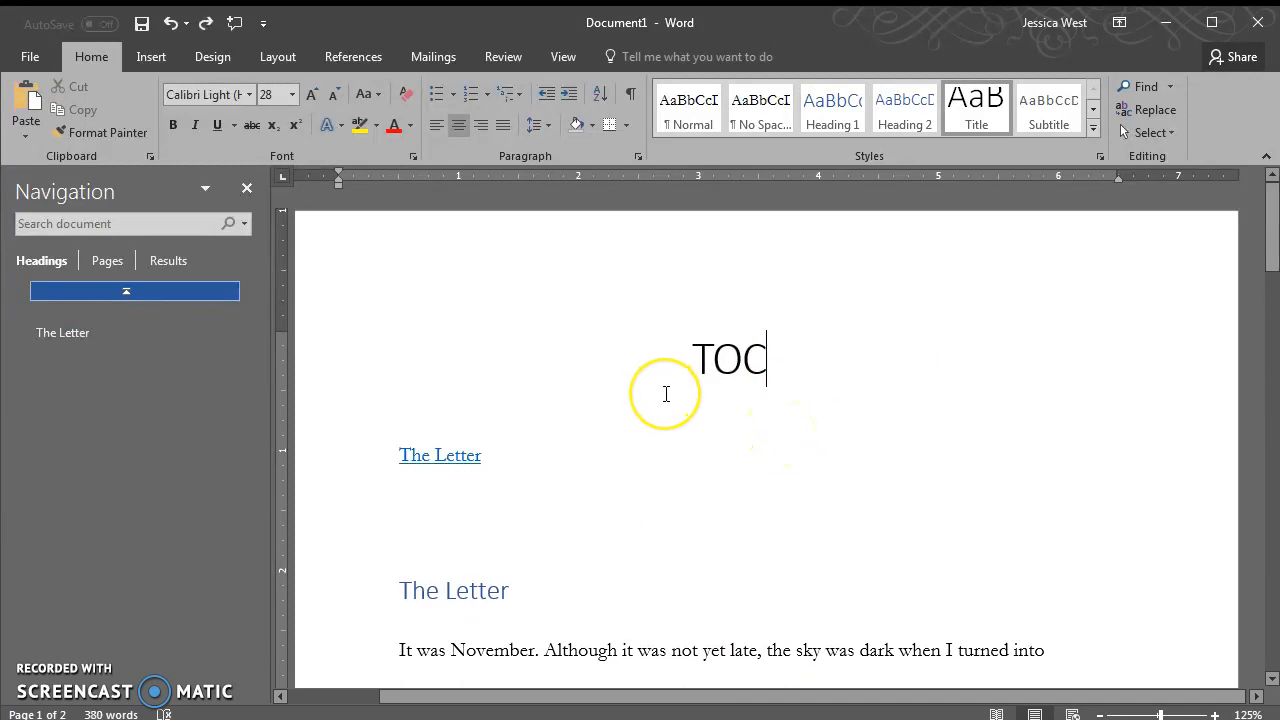
pyautogui.doubleClick(737, 354)
pyautogui.click(781, 368)
pyautogui.click(537, 591)
pyautogui.scroll(-5, 876, 665)
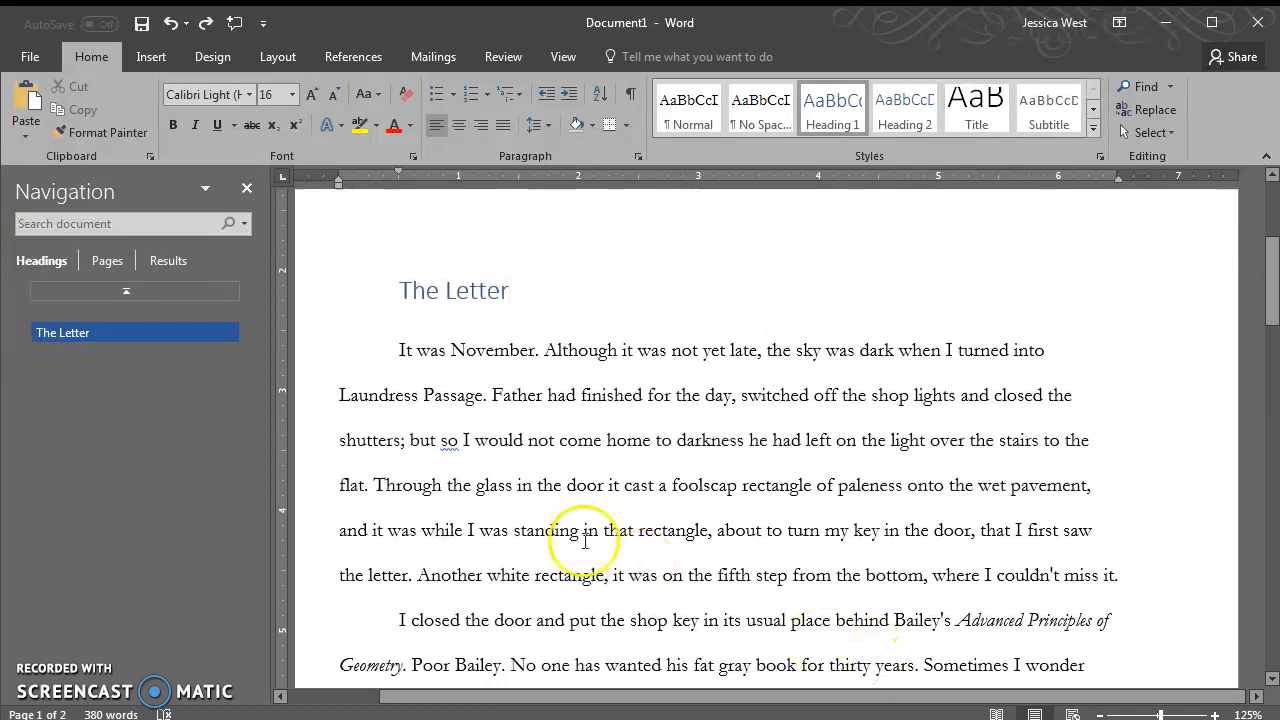
pyautogui.click(360, 322)
pyautogui.click(846, 453)
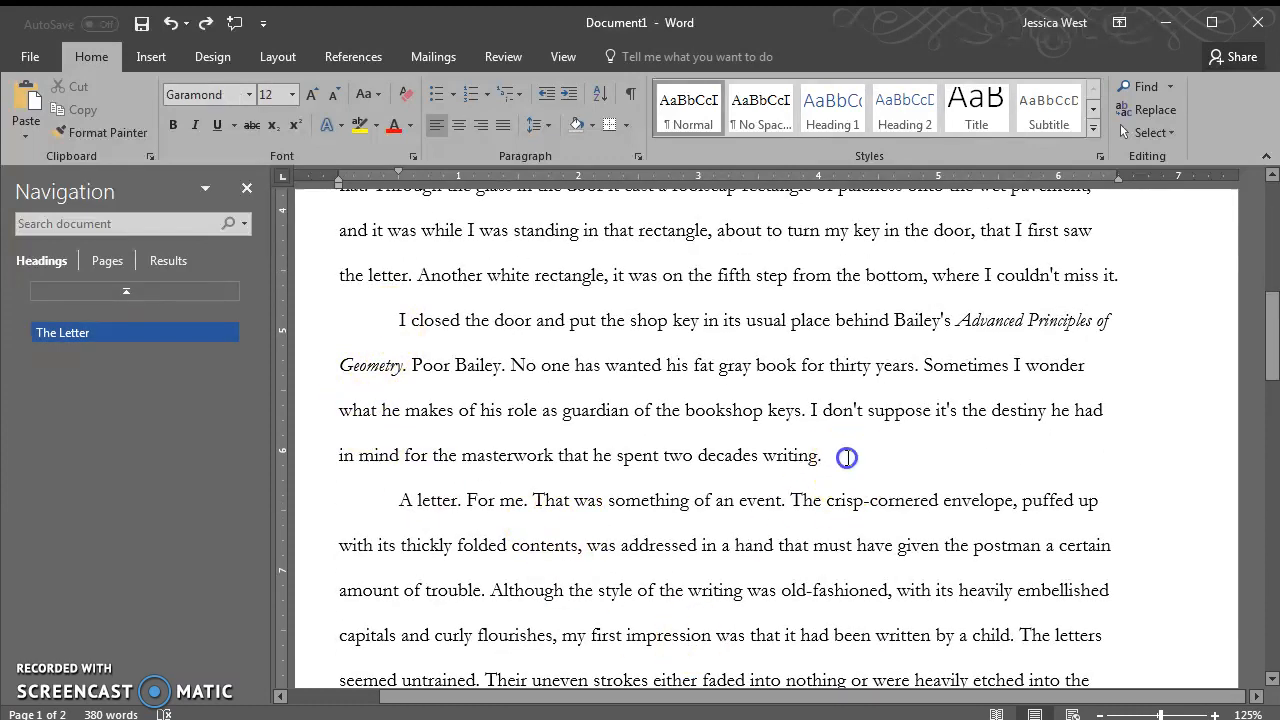
pyautogui.click(847, 463)
pyautogui.click(855, 462)
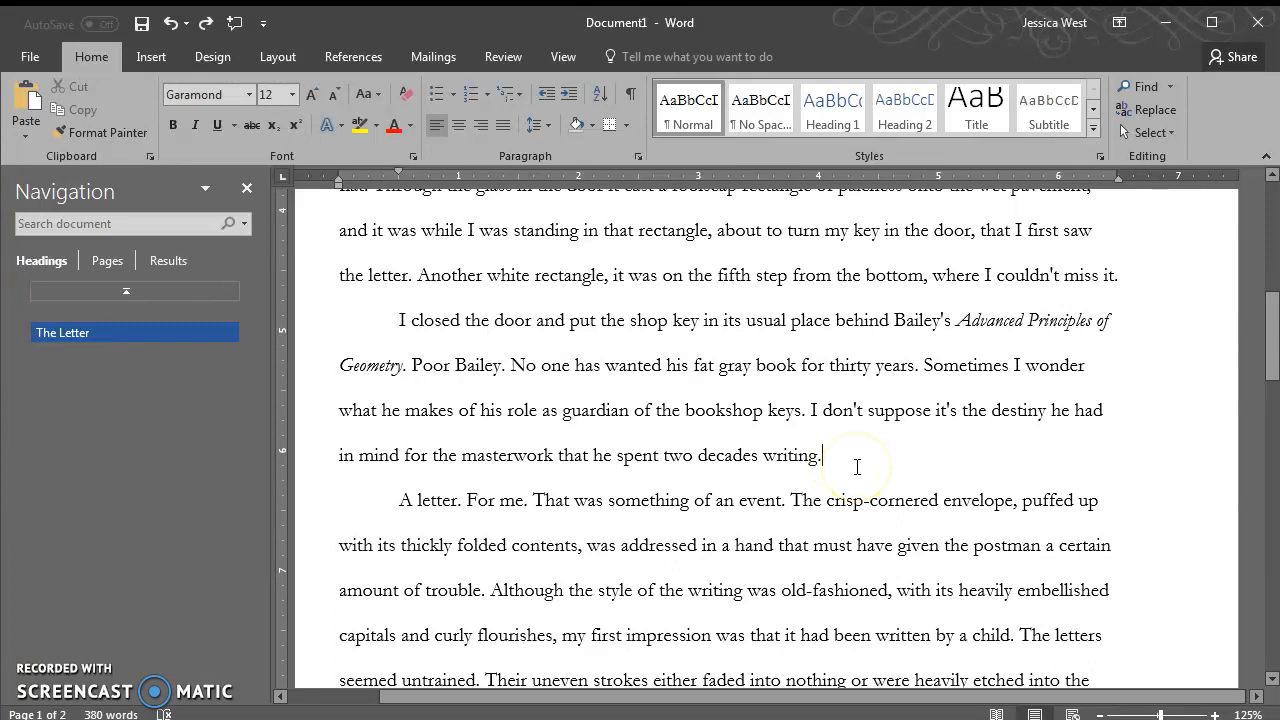